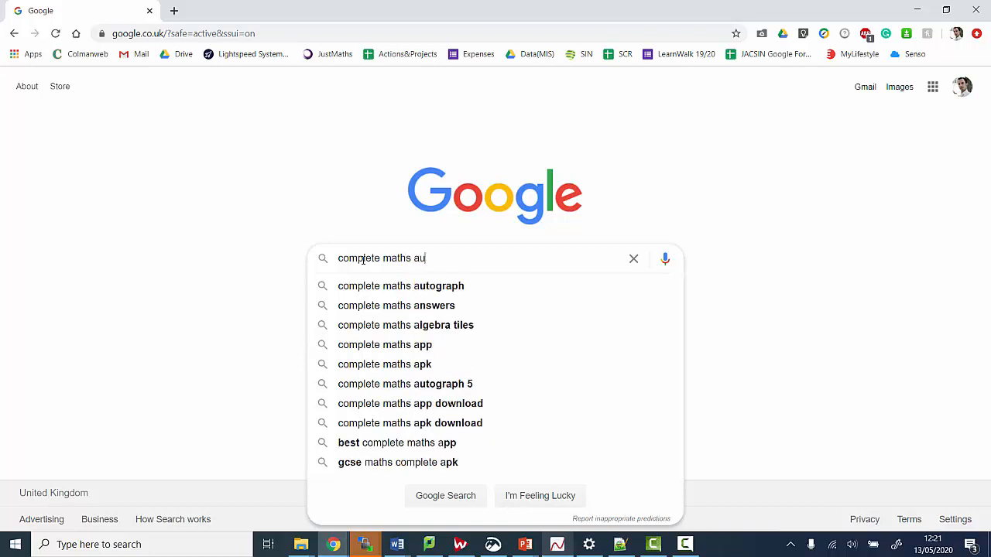
Search Google for 'complete maths autograph' and open the Autograph - Complete Maths result
{"action": "type", "text": "graph"}
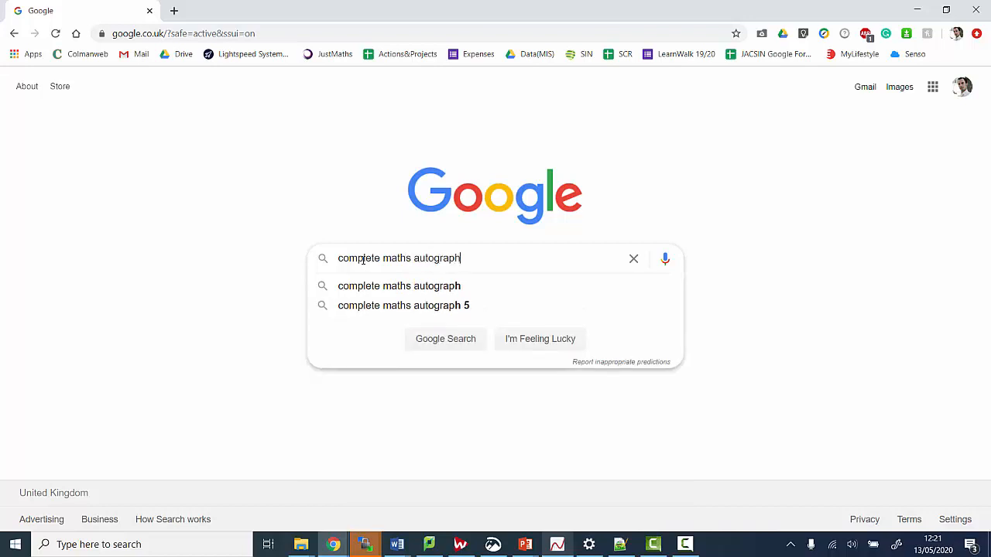
{"action": "key", "text": "Return"}
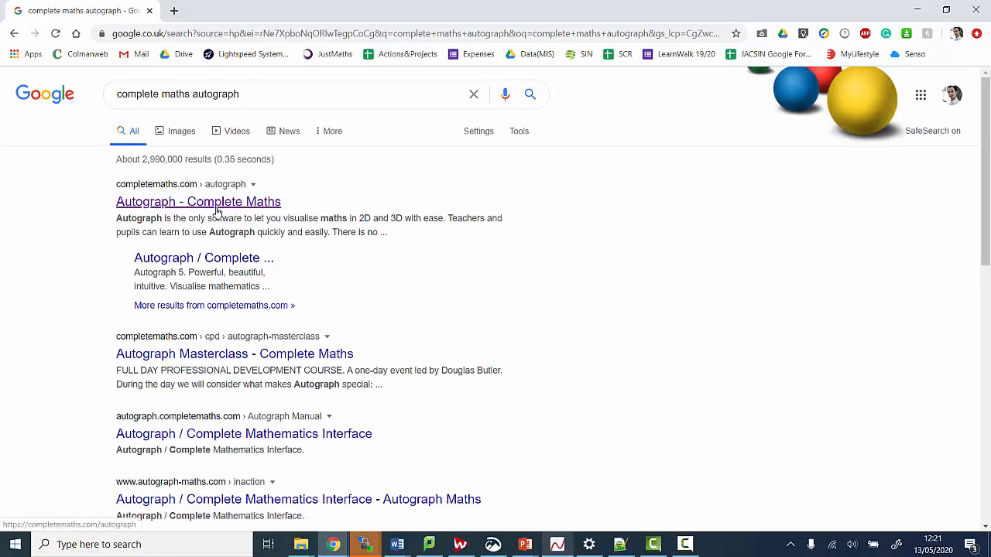
{"action": "left_click", "coordinate": [215, 202]}
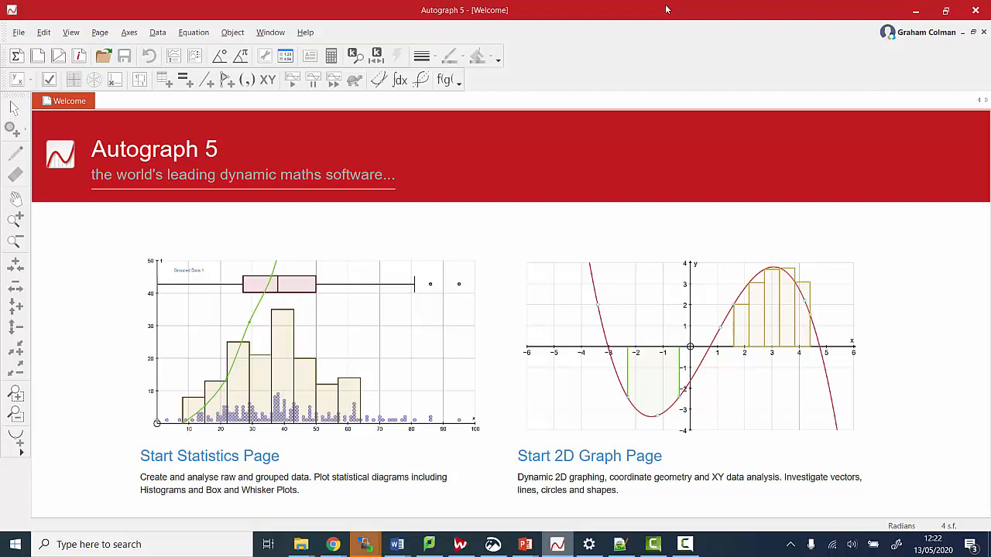
Create Page - 1, a new 2D graph page with axes from −6 to 6 and −4 to 4
{"action": "left_click", "coordinate": [18, 35]}
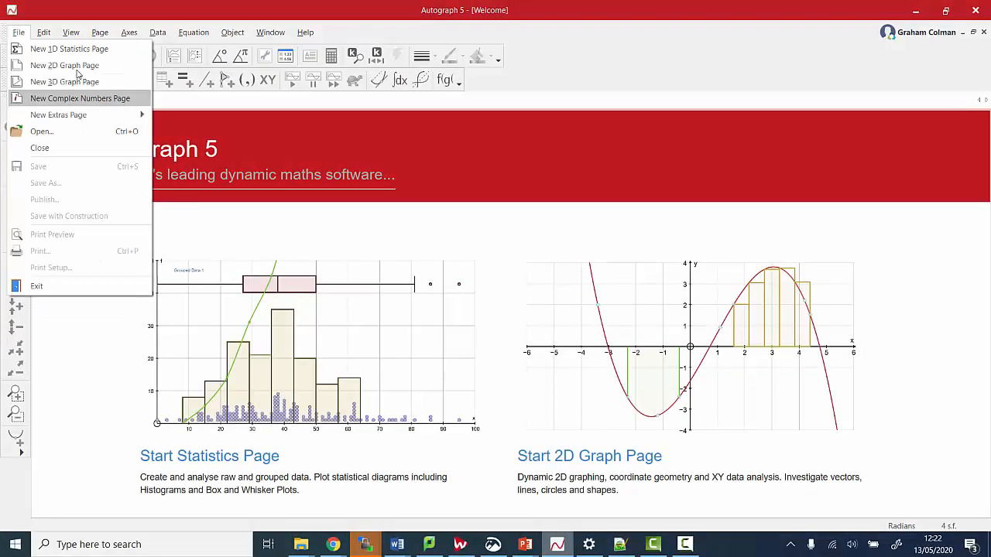
{"action": "left_click", "coordinate": [79, 68]}
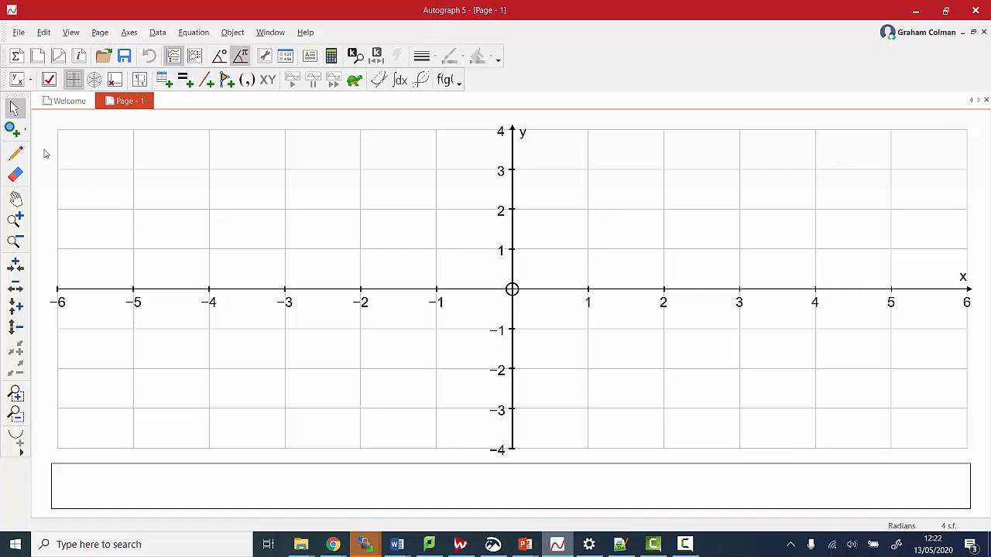
Plot points at (1.1, 2) and (2.2, 2.9), select both, and join them with a line segment
{"action": "left_click", "coordinate": [13, 130]}
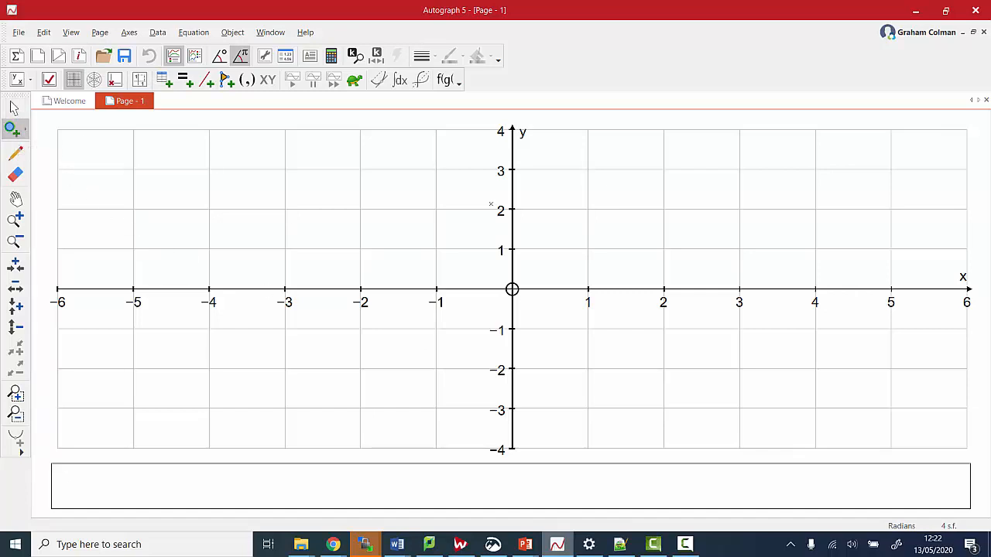
{"action": "left_click", "coordinate": [596, 209]}
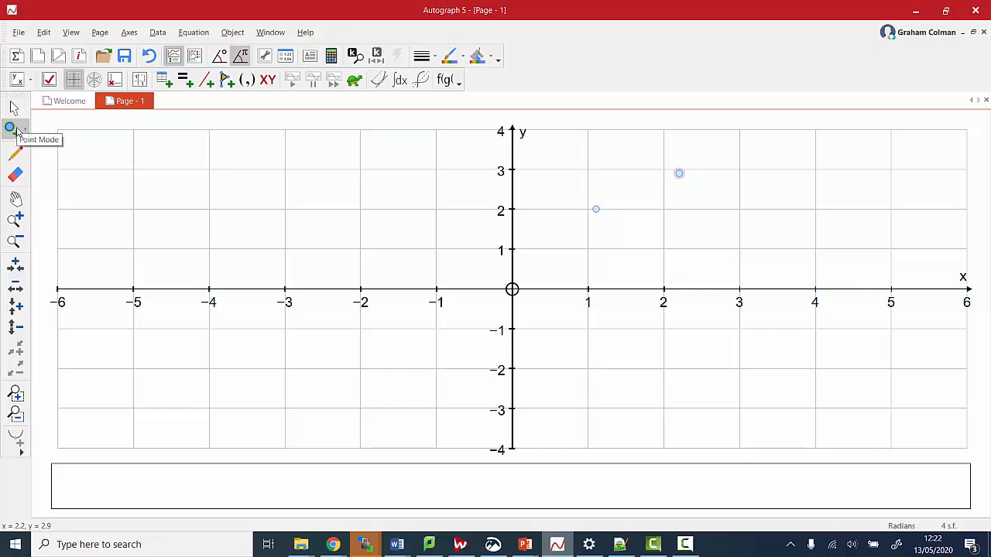
{"action": "left_click", "coordinate": [14, 108]}
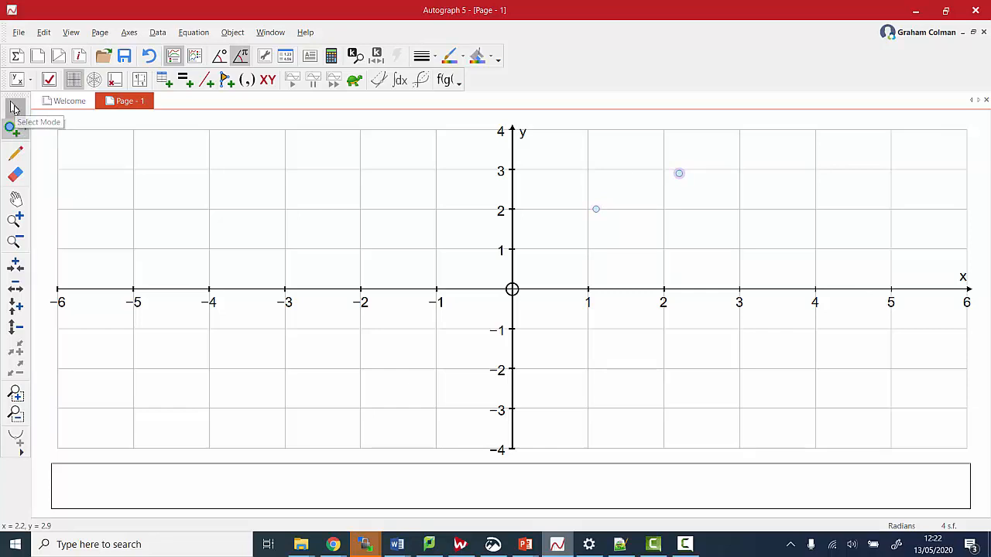
{"action": "left_click", "coordinate": [590, 168]}
{"action": "left_click_drag", "start_coordinate": [579, 152], "coordinate": [717, 218]}
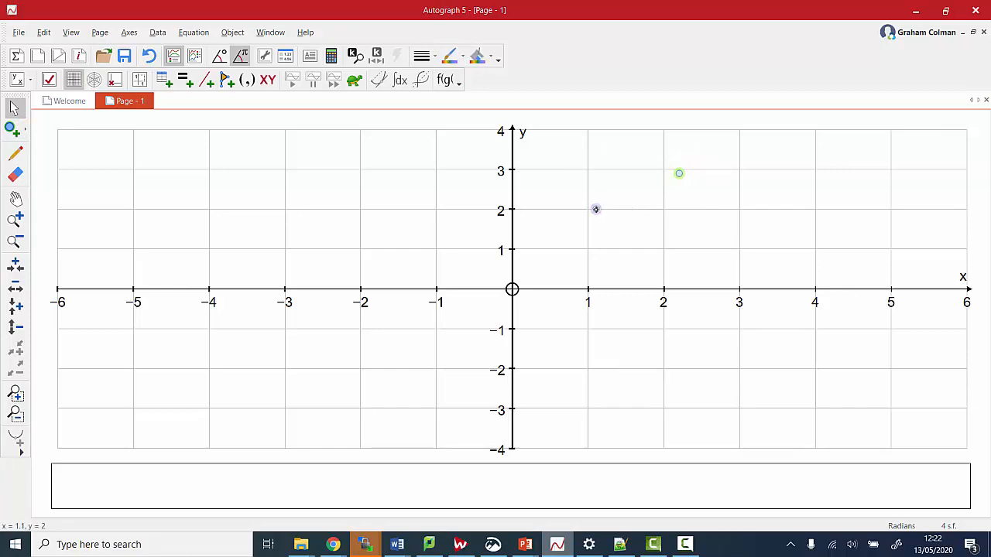
{"action": "right_click", "coordinate": [596, 209]}
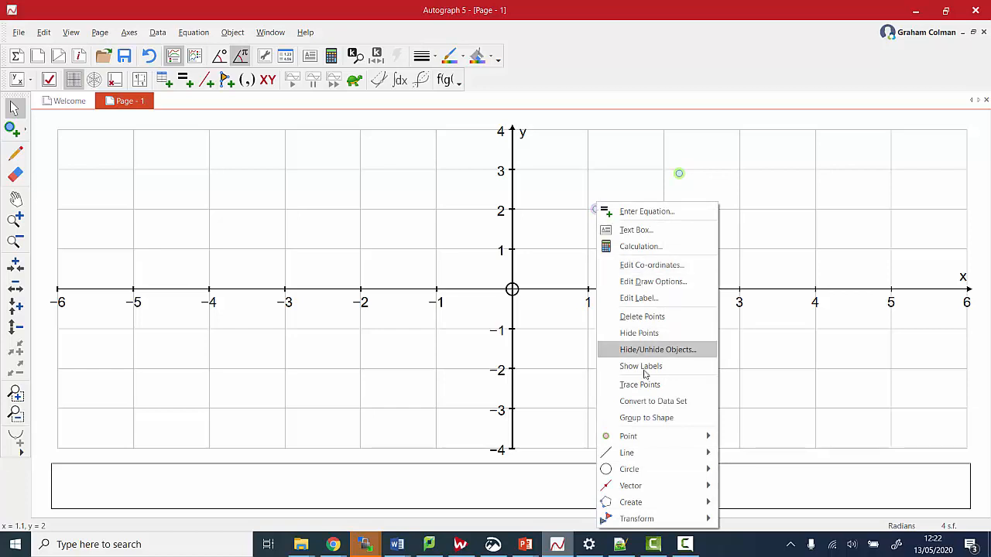
{"action": "mouse_move", "coordinate": [648, 436]}
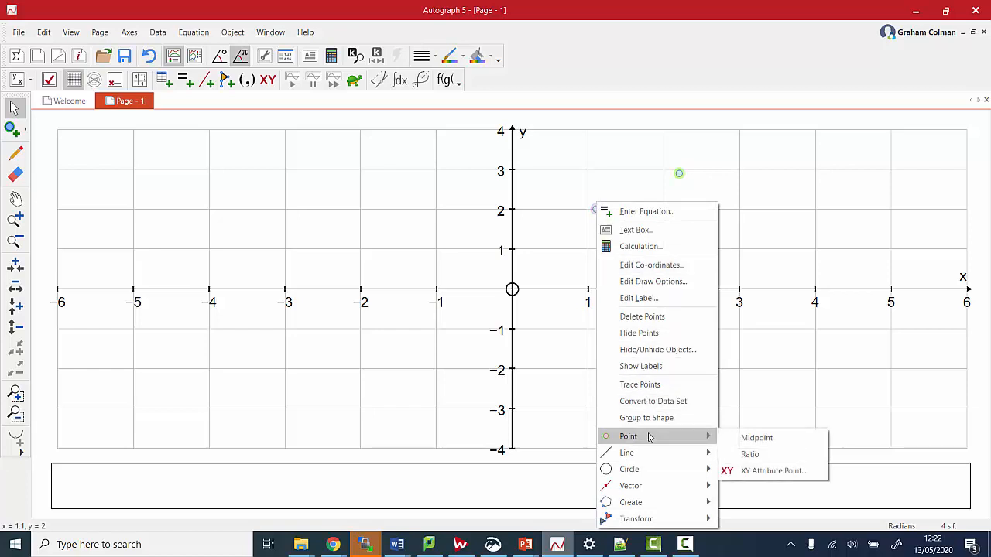
{"action": "mouse_move", "coordinate": [645, 457]}
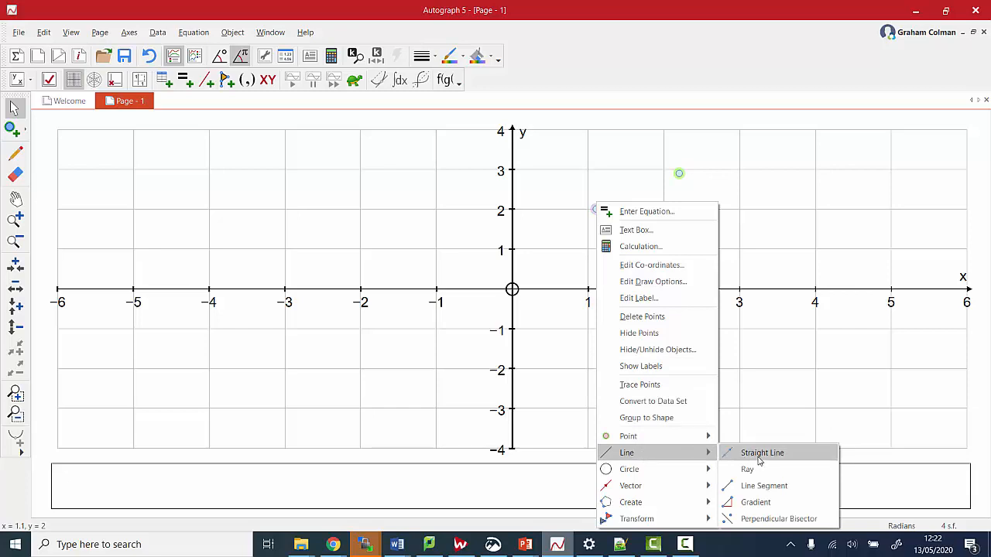
{"action": "left_click", "coordinate": [762, 486]}
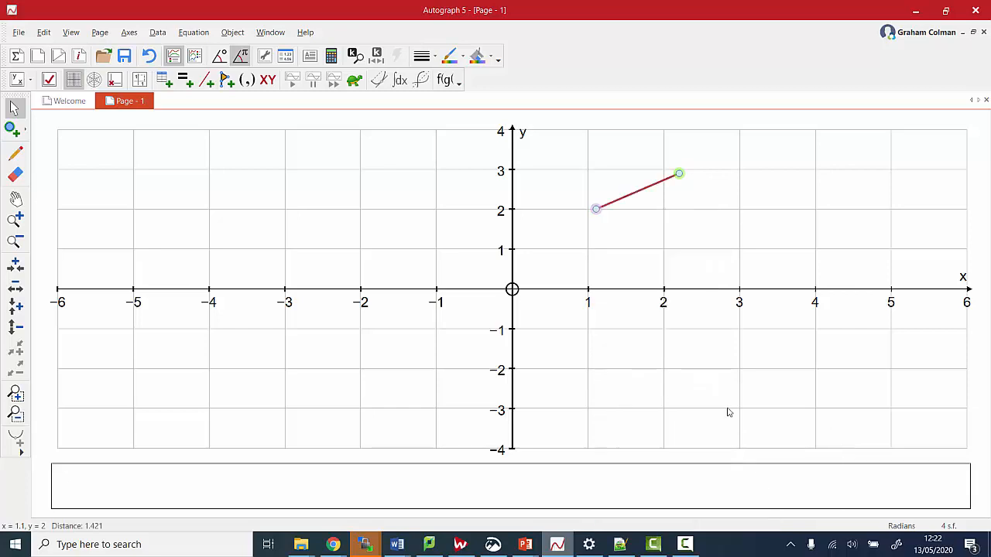
Add the segment's perpendicular bisector y = −1.222x + 4.467 and make the axes equally scaled
{"action": "right_click", "coordinate": [597, 209]}
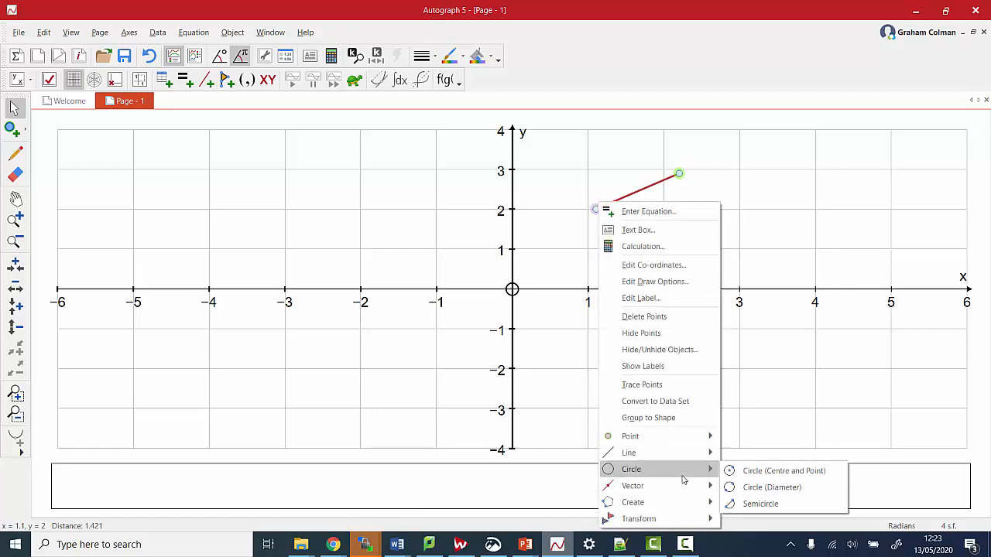
{"action": "mouse_move", "coordinate": [683, 457]}
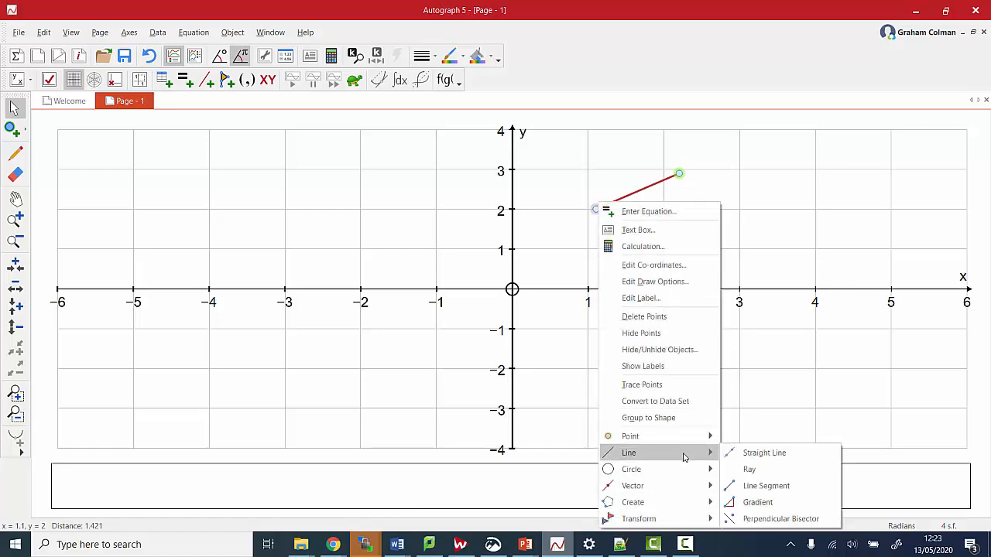
{"action": "left_click", "coordinate": [780, 520]}
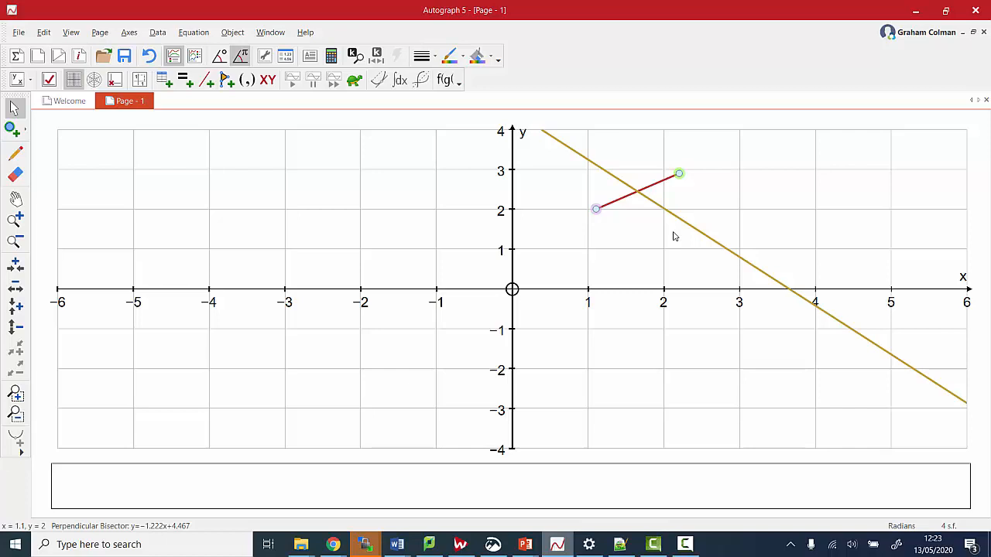
{"action": "left_click", "coordinate": [140, 82]}
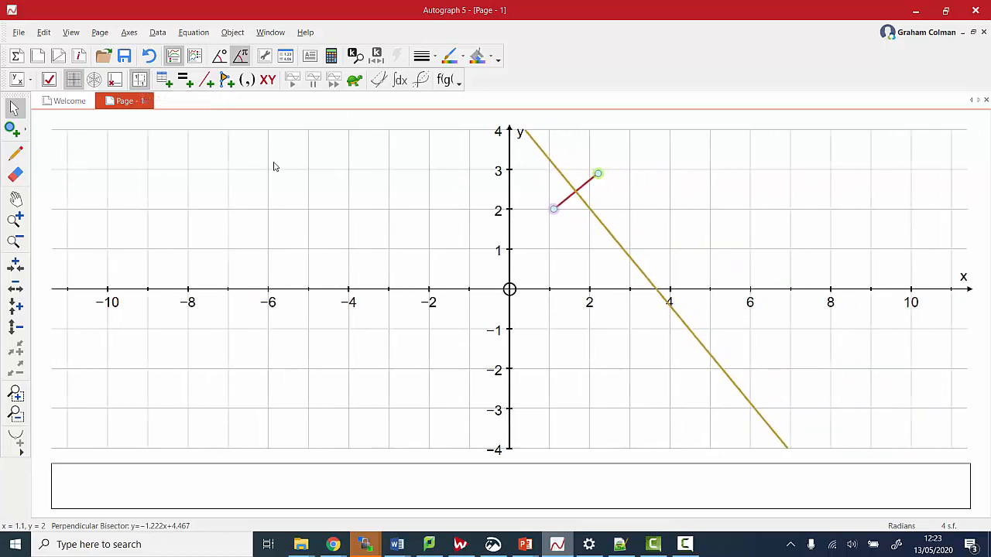
Drag the upper endpoint to about (3.3, 1.2), then erase it along with its segment and bisector
{"action": "left_click", "coordinate": [599, 173]}
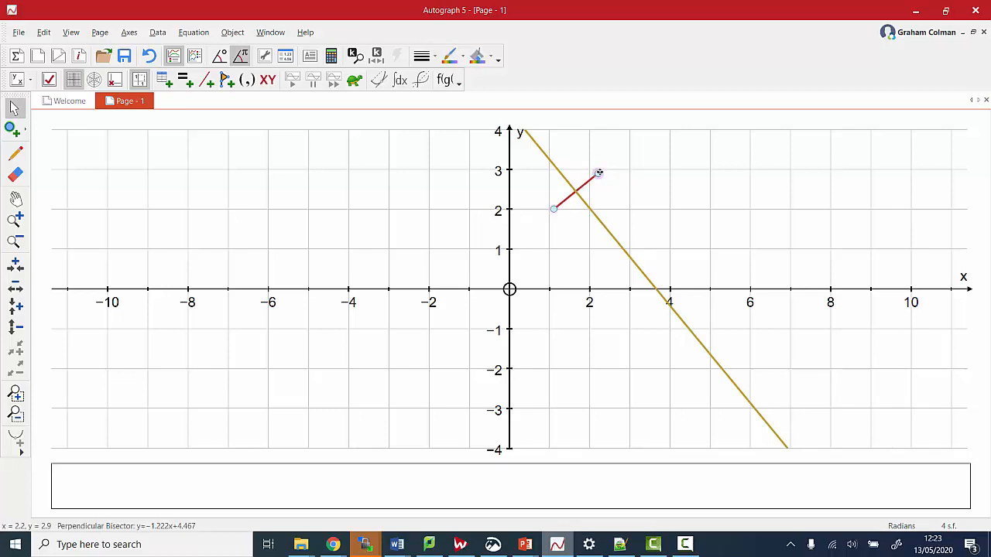
{"action": "left_click_drag", "start_coordinate": [598, 173], "coordinate": [643, 240]}
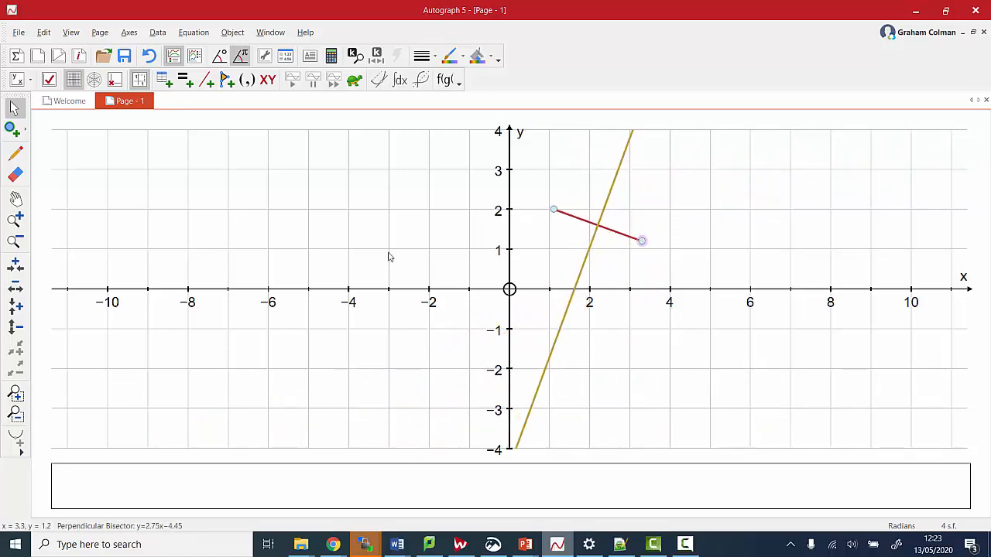
{"action": "left_click", "coordinate": [14, 175]}
{"action": "left_click", "coordinate": [642, 240]}
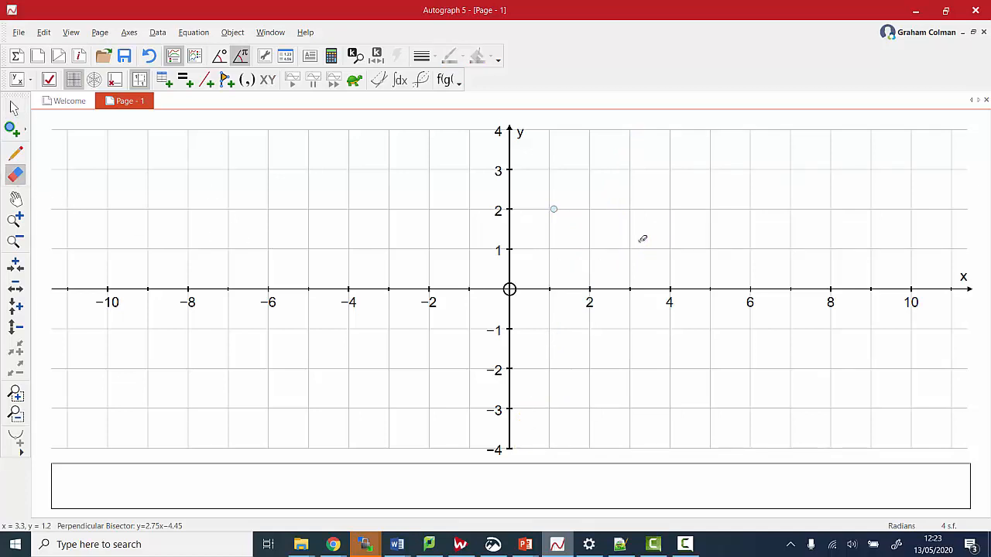
{"action": "left_click", "coordinate": [14, 109]}
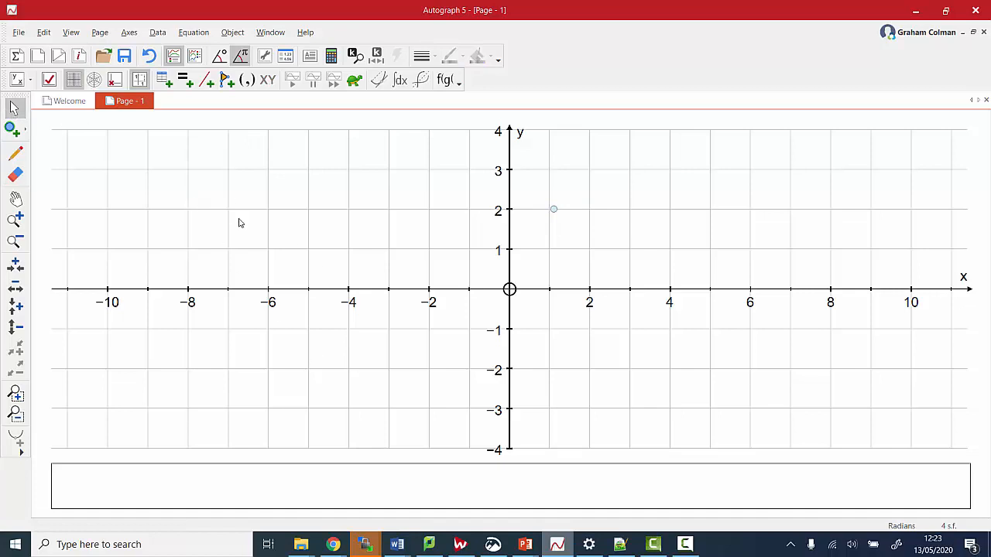
Enter the equation y = x^2+2, fixing typing mistakes, to plot the parabola with vertex (0, 2)
{"action": "left_click", "coordinate": [185, 84]}
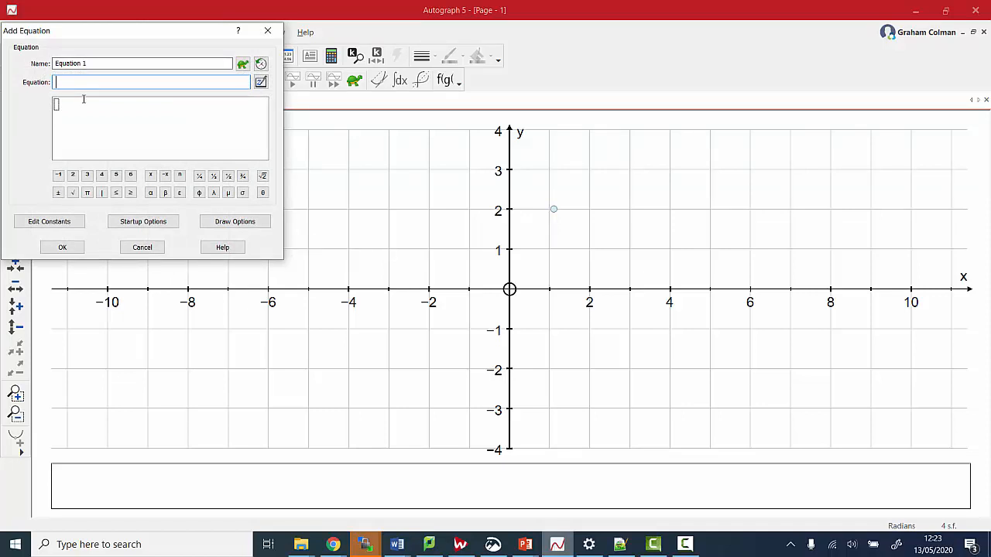
{"action": "type", "text": "y=x^2+2"}
{"action": "key", "text": "BackSpace"}
{"action": "key", "text": "BackSpace"}
{"action": "key", "text": "BackSpace"}
{"action": "key", "text": "BackSpace"}
{"action": "type", "text": "x2"}
{"action": "key", "text": "BackSpace"}
{"action": "key", "text": "BackSpace"}
{"action": "type", "text": "x2+2"}
{"action": "key", "text": "Return"}
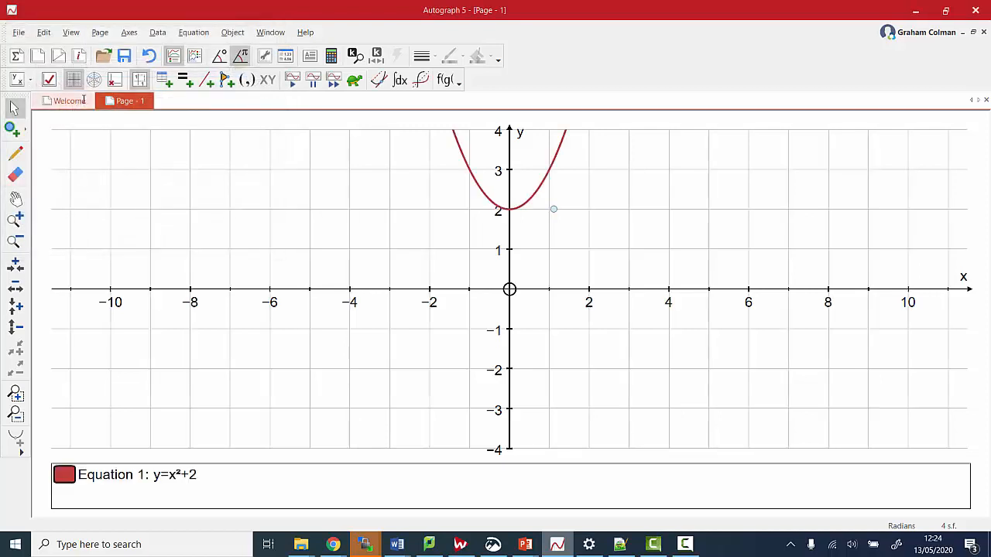
Pan and zoom to centre the parabola's vertex, stretching the x-axis, then switch angles to degrees
{"action": "left_click", "coordinate": [16, 199]}
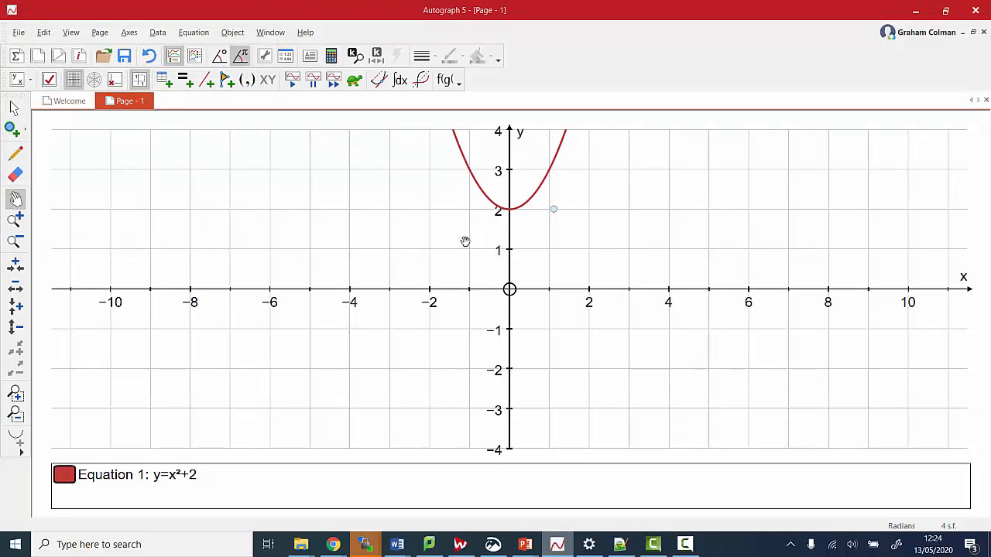
{"action": "left_click_drag", "start_coordinate": [421, 228], "coordinate": [425, 333]}
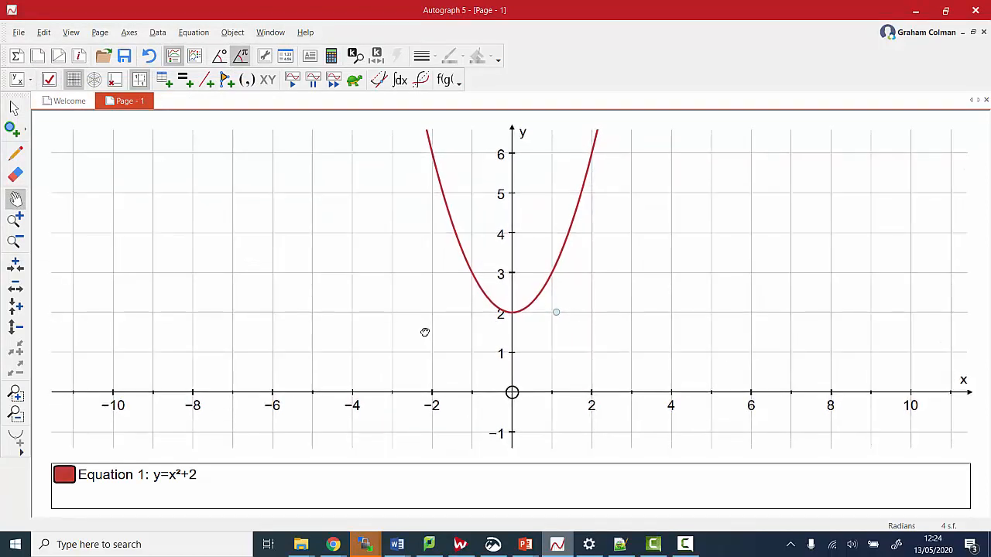
{"action": "left_click", "coordinate": [17, 221]}
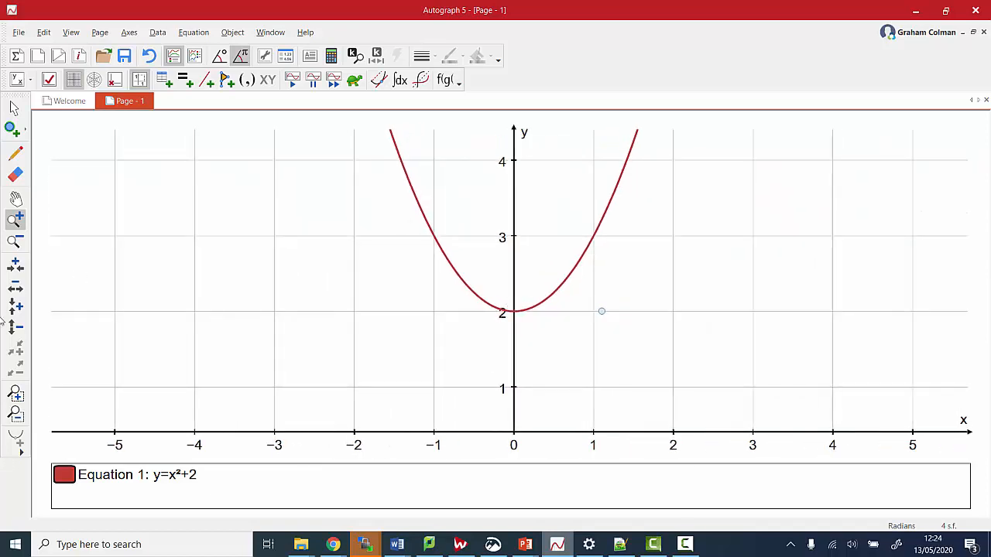
{"action": "left_click", "coordinate": [17, 269]}
{"action": "left_click", "coordinate": [416, 319]}
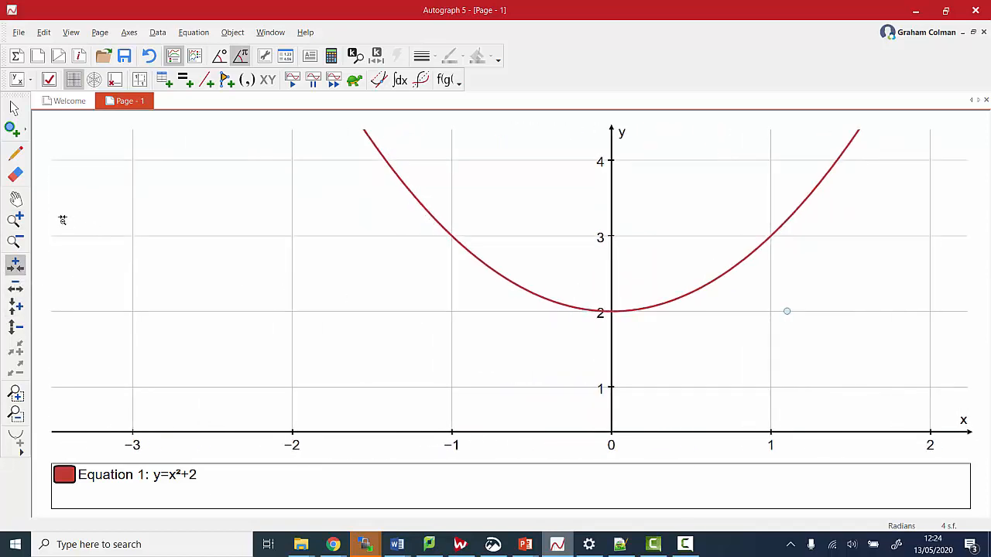
{"action": "left_click", "coordinate": [15, 199]}
{"action": "left_click_drag", "start_coordinate": [460, 313], "coordinate": [303, 306]}
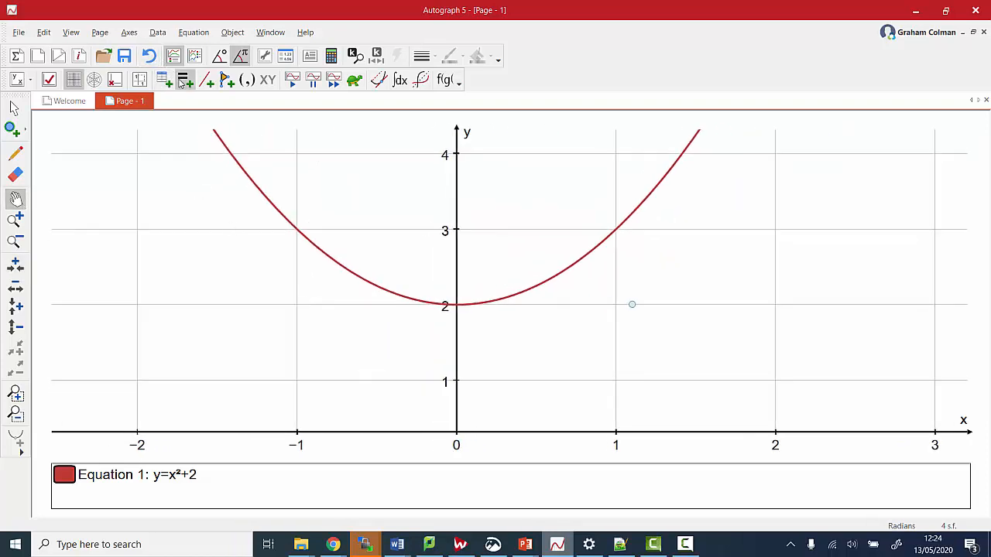
{"action": "left_click", "coordinate": [220, 58]}
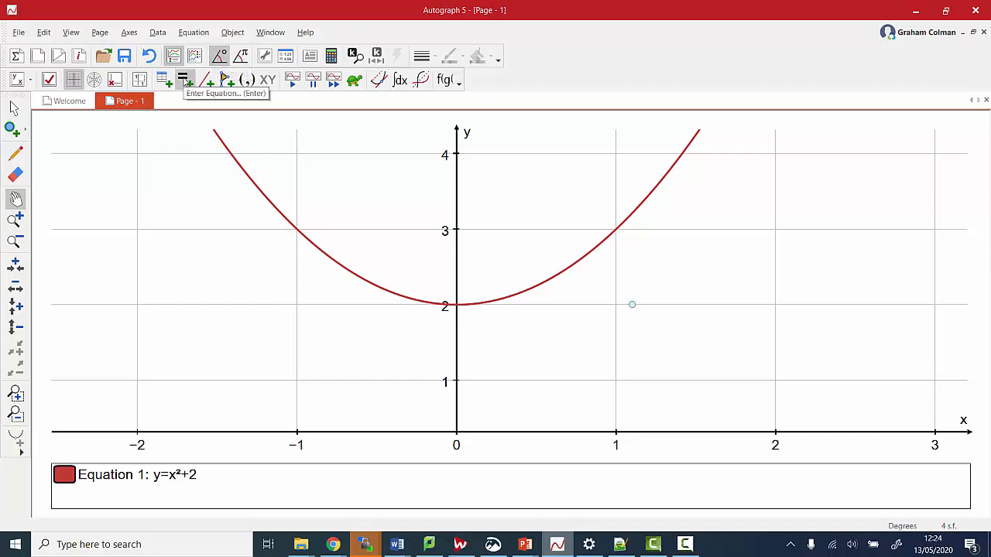
Change Equation 1 from y = x²+2 to y = sinx
{"action": "left_click", "coordinate": [14, 108]}
{"action": "left_click", "coordinate": [270, 197]}
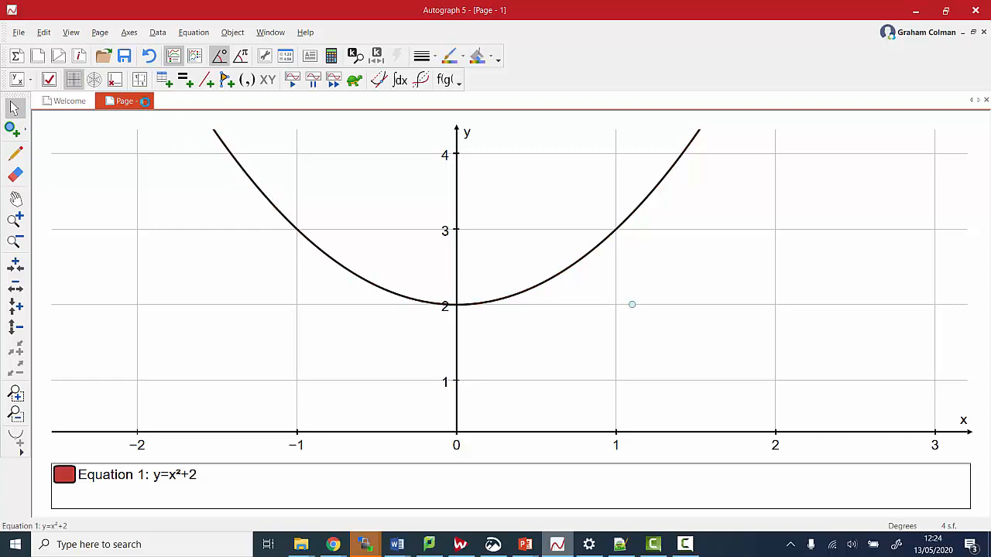
{"action": "key", "text": "BackSpace"}
{"action": "key", "text": "BackSpace"}
{"action": "key", "text": "BackSpace"}
{"action": "key", "text": "BackSpace"}
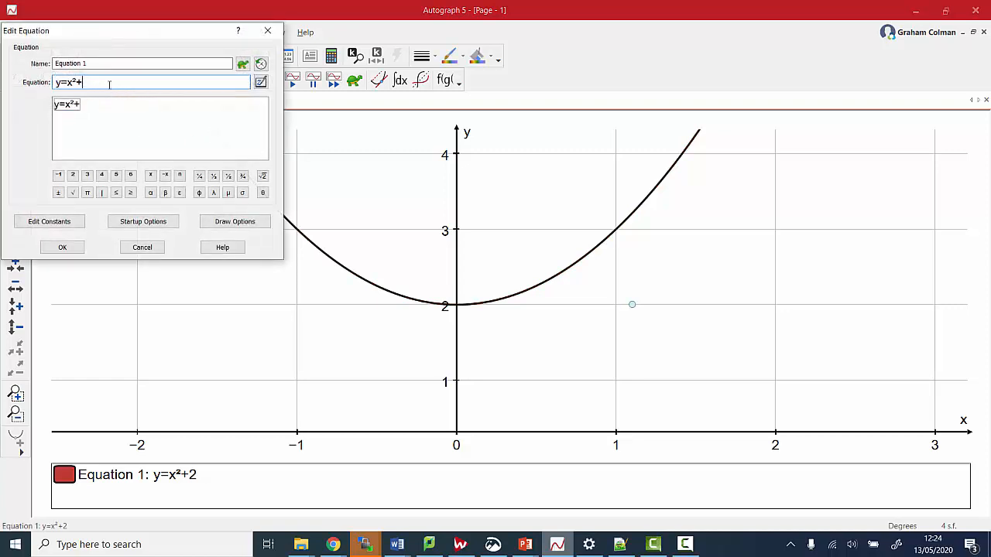
{"action": "type", "text": "sinx"}
{"action": "key", "text": "Return"}
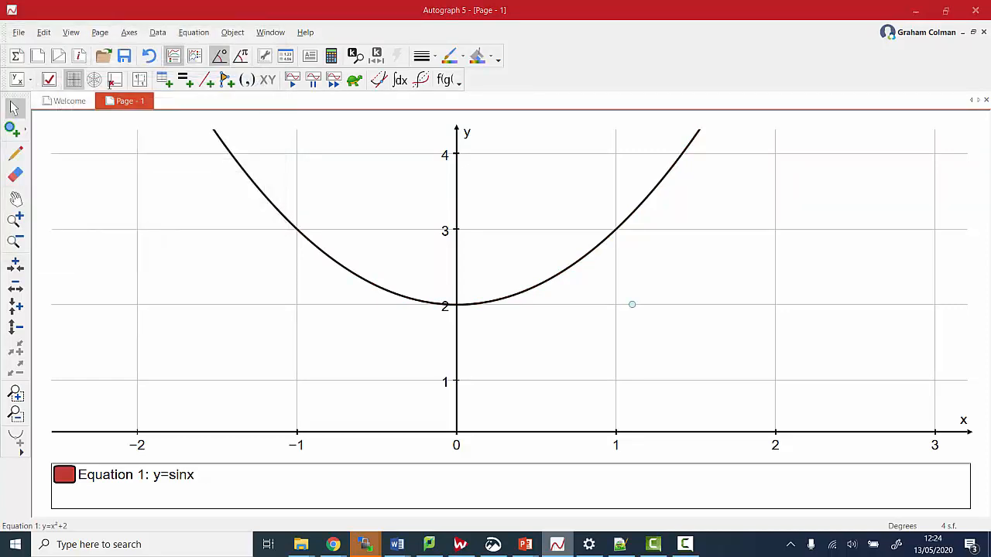
Zoom the x-axis out and pan so the sine waves span x from −400 to 1000
{"action": "left_click", "coordinate": [16, 199]}
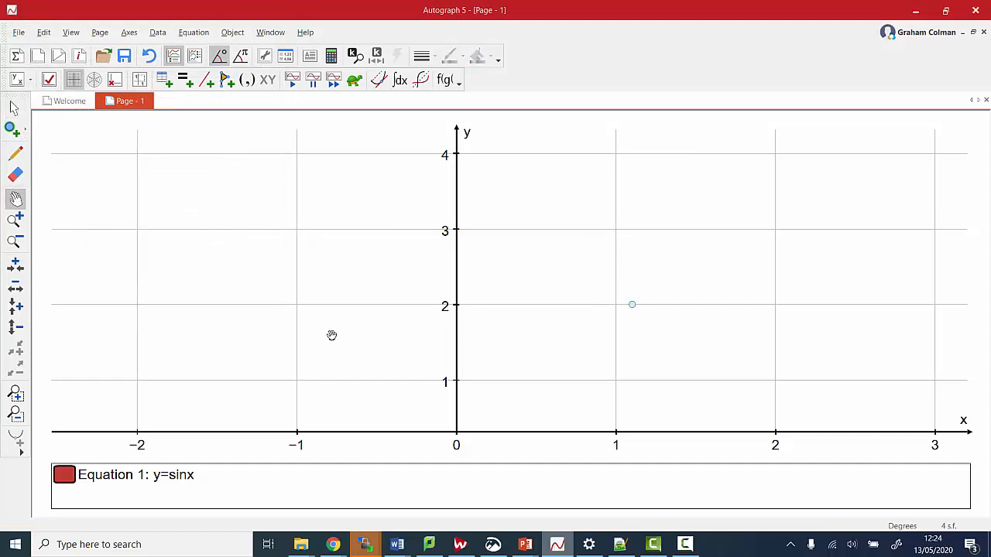
{"action": "left_click_drag", "start_coordinate": [331, 335], "coordinate": [403, 160]}
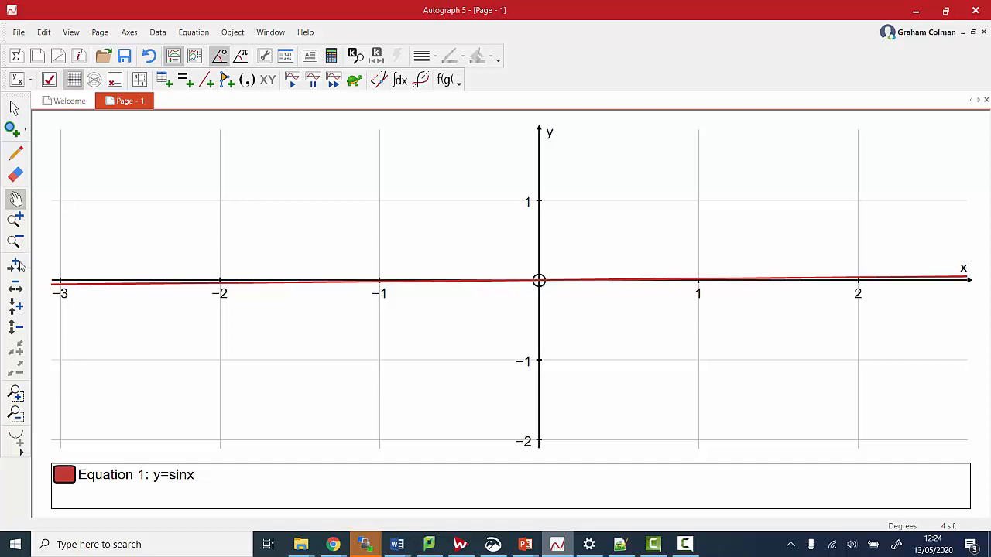
{"action": "left_click", "coordinate": [15, 288]}
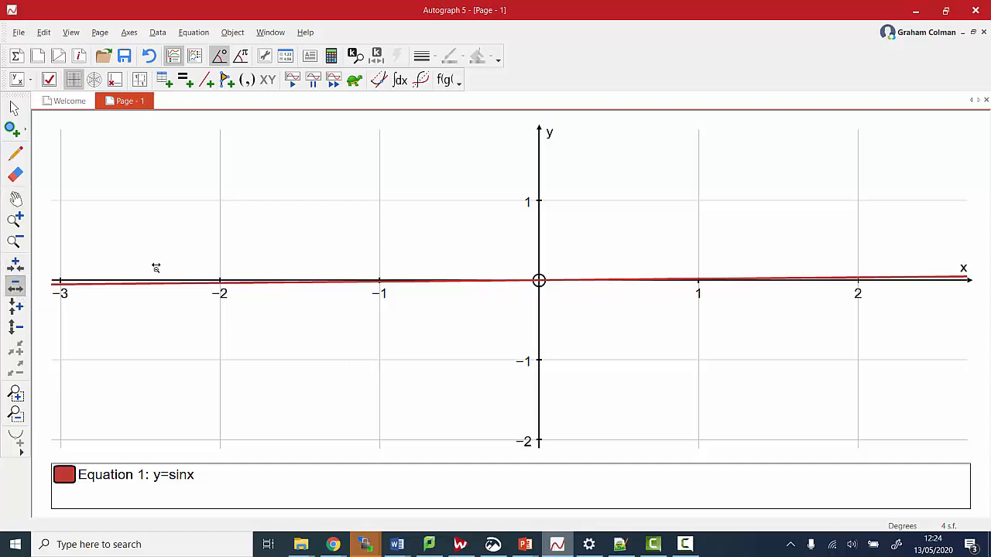
{"action": "left_click", "coordinate": [521, 268]}
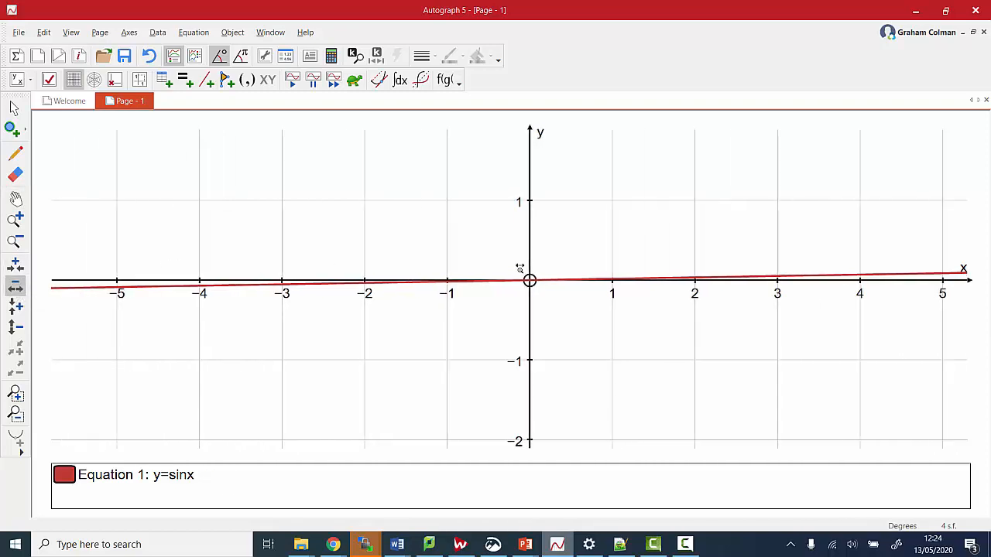
{"action": "left_click", "coordinate": [522, 267]}
{"action": "left_click", "coordinate": [521, 268]}
{"action": "left_click", "coordinate": [521, 268]}
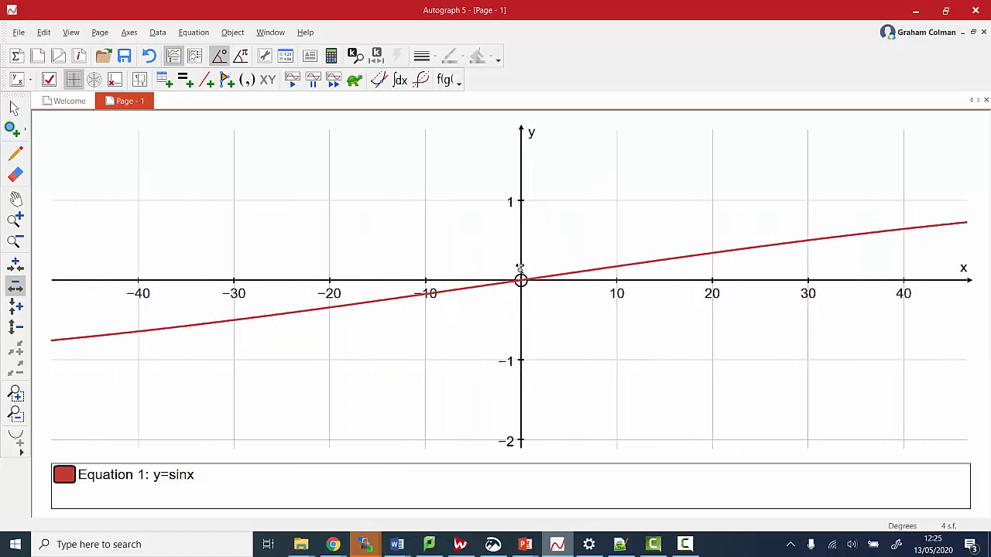
{"action": "left_click", "coordinate": [521, 268]}
{"action": "left_click", "coordinate": [520, 268]}
{"action": "left_click", "coordinate": [521, 268]}
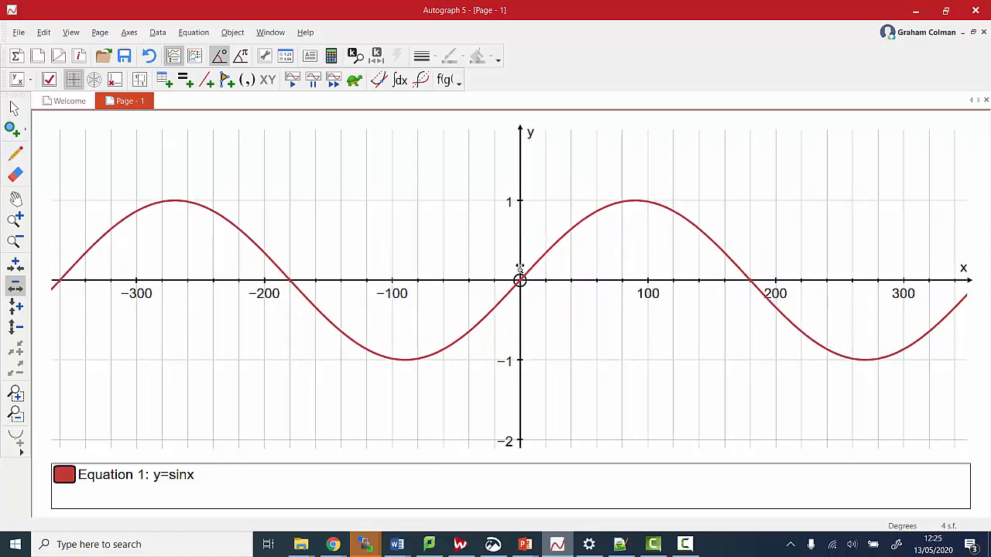
{"action": "left_click", "coordinate": [520, 268]}
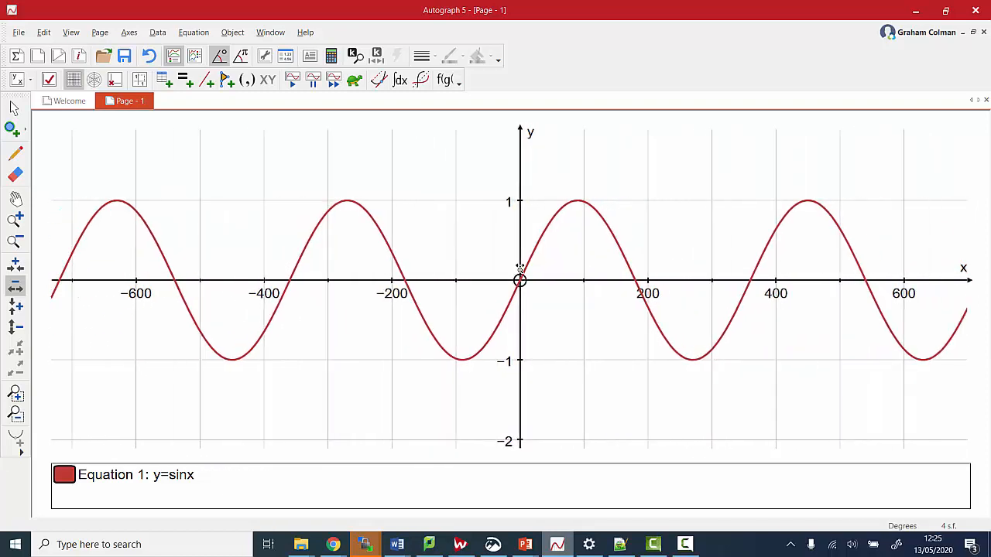
{"action": "left_click", "coordinate": [16, 199]}
{"action": "left_click_drag", "start_coordinate": [341, 231], "coordinate": [150, 248]}
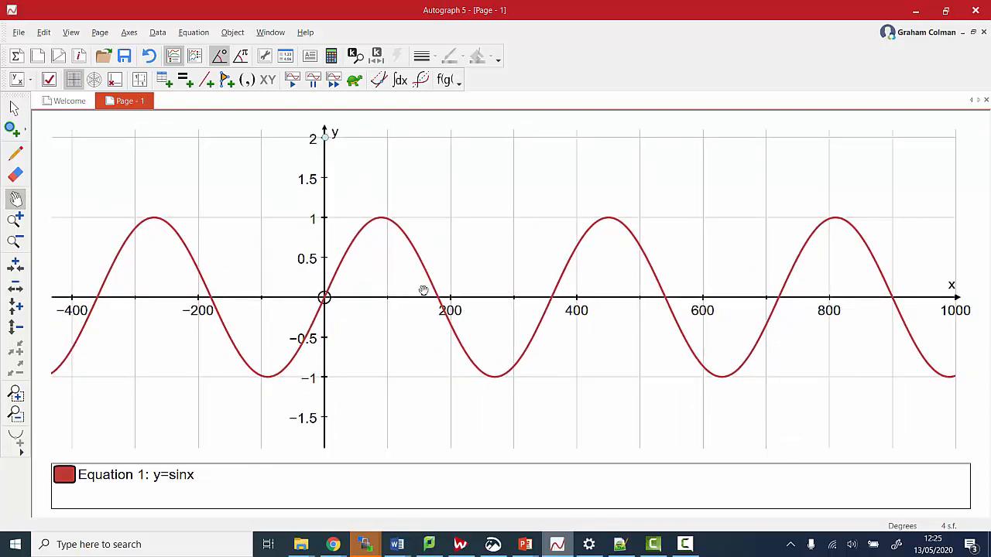
In Edit Axes, set x-axis numbers and ticks every 90 with manual y ticks, then switch to radians
{"action": "left_click", "coordinate": [128, 33]}
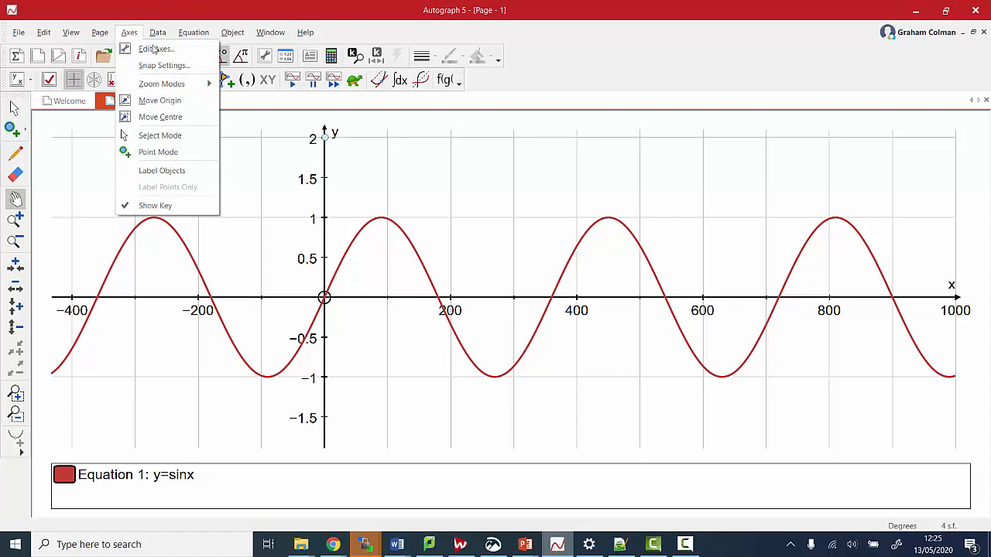
{"action": "left_click", "coordinate": [157, 49]}
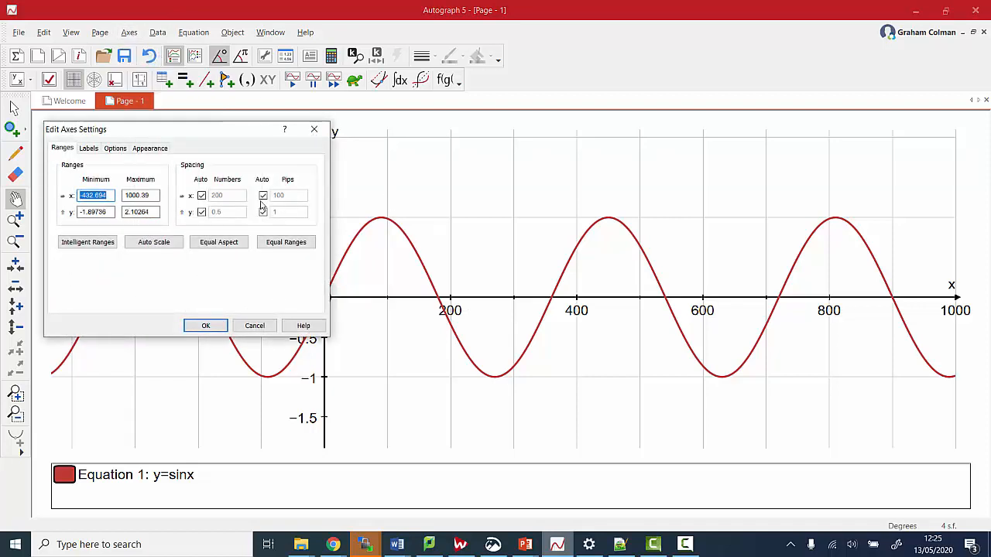
{"action": "left_click", "coordinate": [204, 197]}
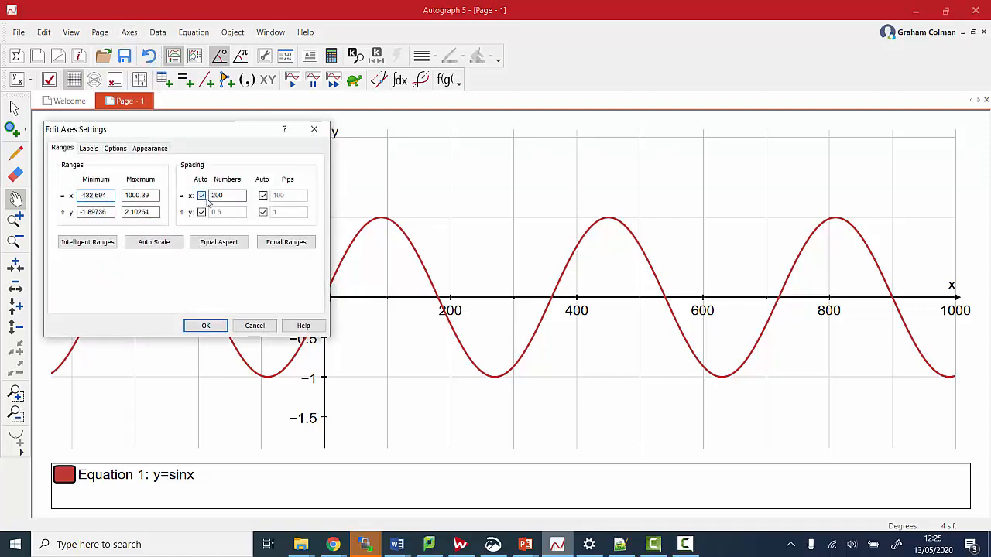
{"action": "left_click", "coordinate": [263, 196]}
{"action": "double_click", "coordinate": [226, 197]}
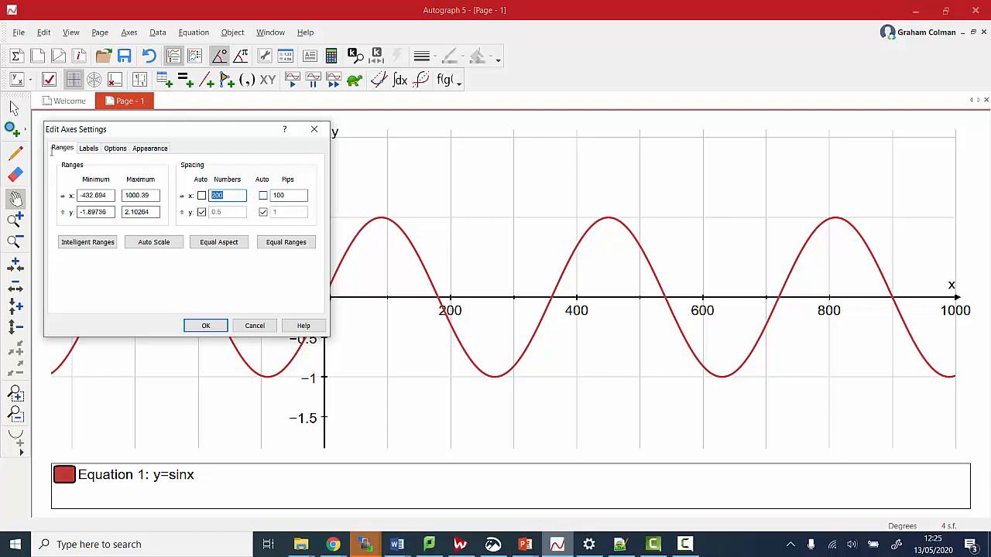
{"action": "type", "text": "180"}
{"action": "key", "text": "ctrl+a"}
{"action": "type", "text": "9"}
{"action": "double_click", "coordinate": [288, 195]}
{"action": "key", "text": "BackSpace"}
{"action": "left_click", "coordinate": [263, 212]}
{"action": "type", "text": "0"}
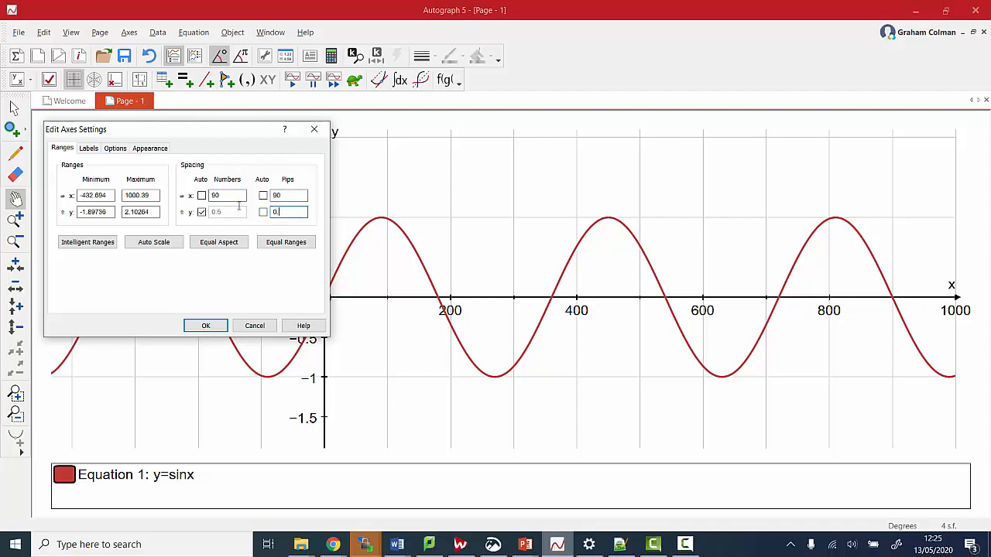
{"action": "left_click", "coordinate": [206, 325]}
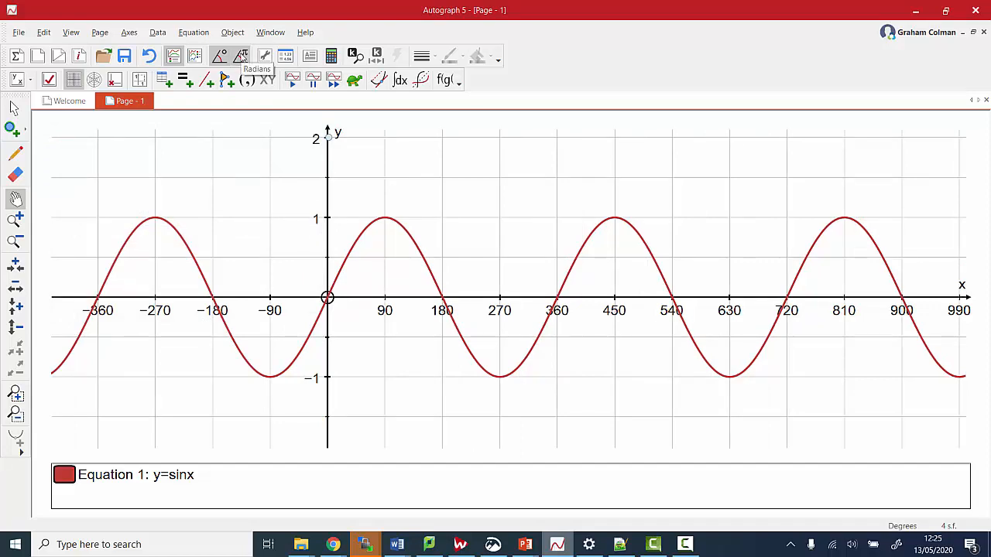
{"action": "left_click", "coordinate": [240, 56]}
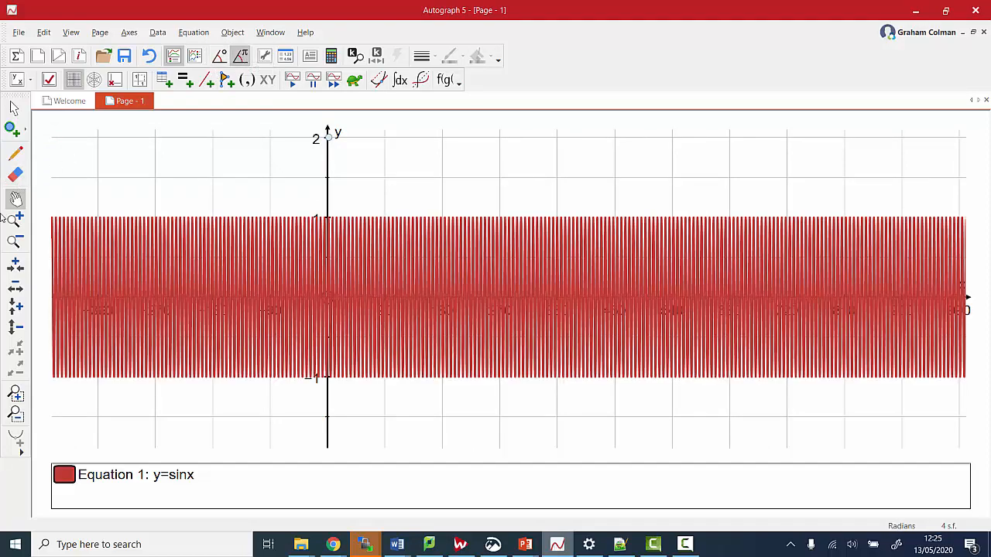
Restore the default axes and pan so the radian sine wave spans x from −1 to 9
{"action": "left_click", "coordinate": [140, 79]}
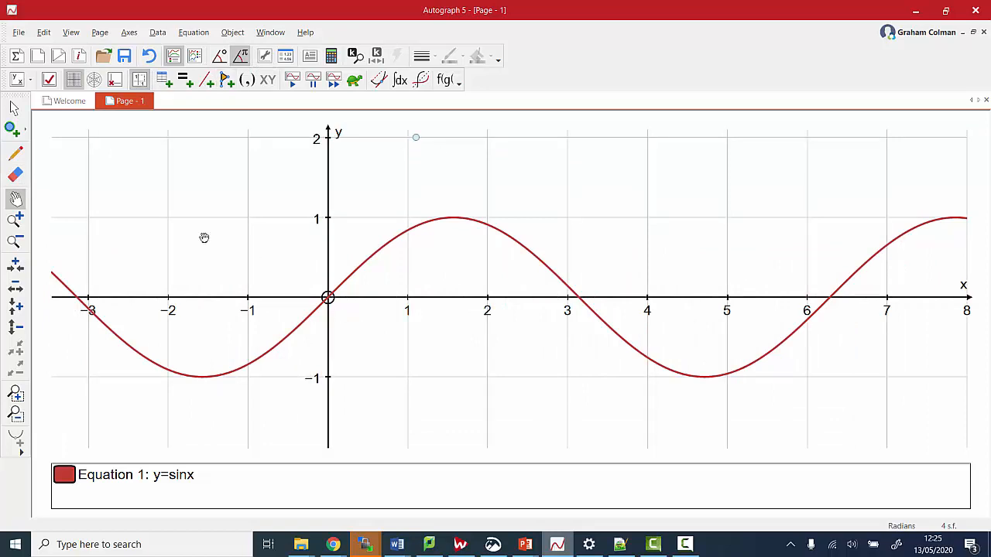
{"action": "left_click", "coordinate": [15, 200]}
{"action": "left_click_drag", "start_coordinate": [301, 204], "coordinate": [175, 205]}
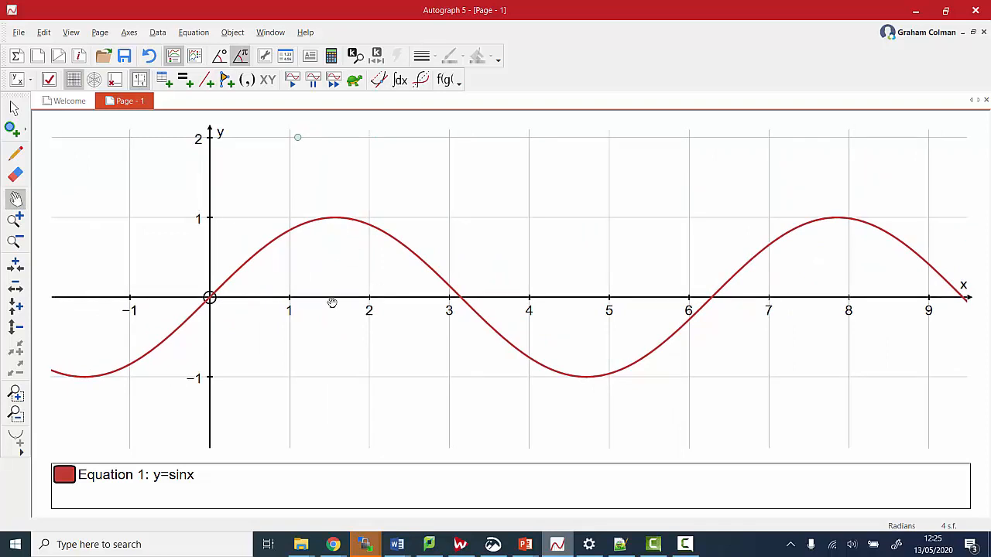
{"action": "left_click", "coordinate": [129, 33]}
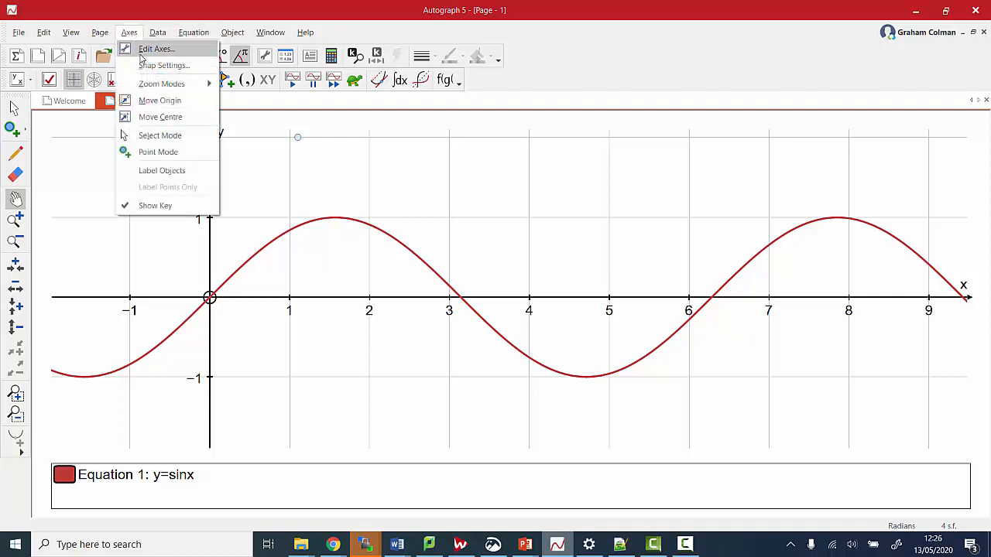
Set the sine graph's x-axis range to −π/2 to 2π
{"action": "left_click", "coordinate": [147, 50]}
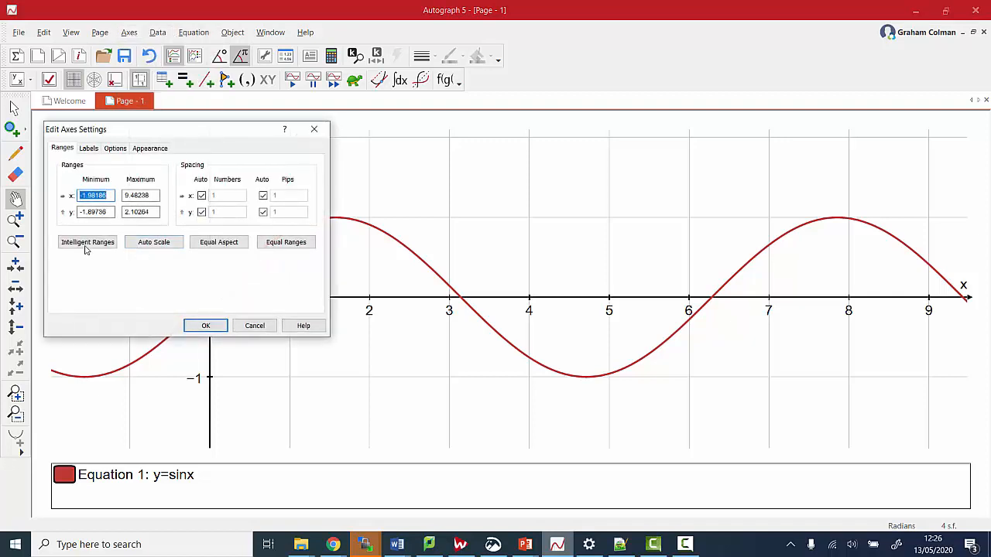
{"action": "left_click", "coordinate": [98, 245]}
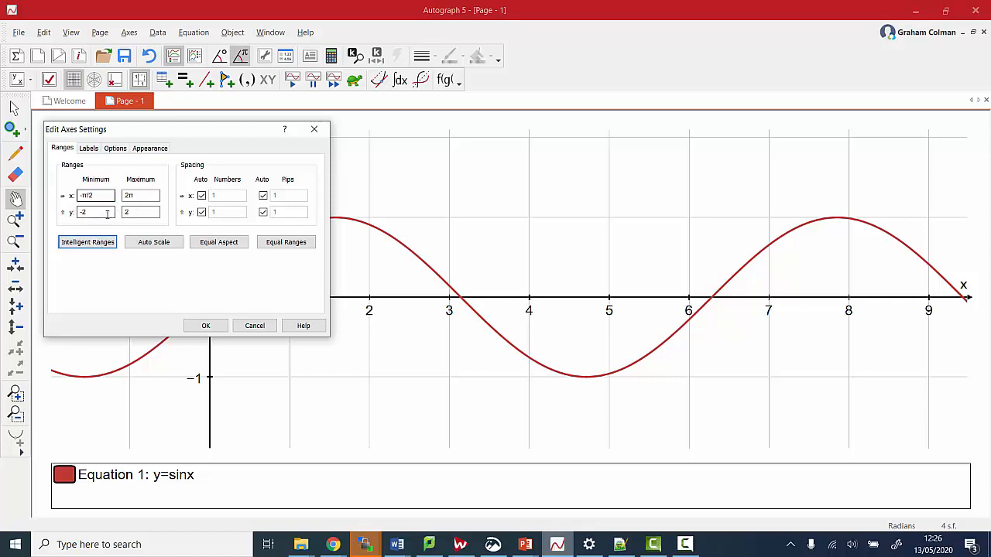
{"action": "left_click", "coordinate": [206, 325]}
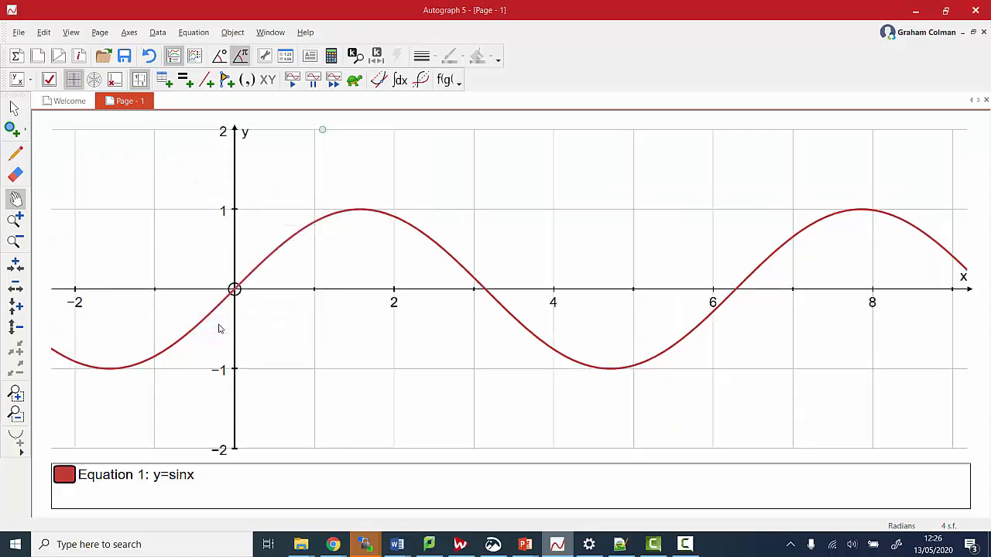
Number and tick the x-axis every π/2, with manual spacing over −π/2 to 2π
{"action": "left_click", "coordinate": [128, 37]}
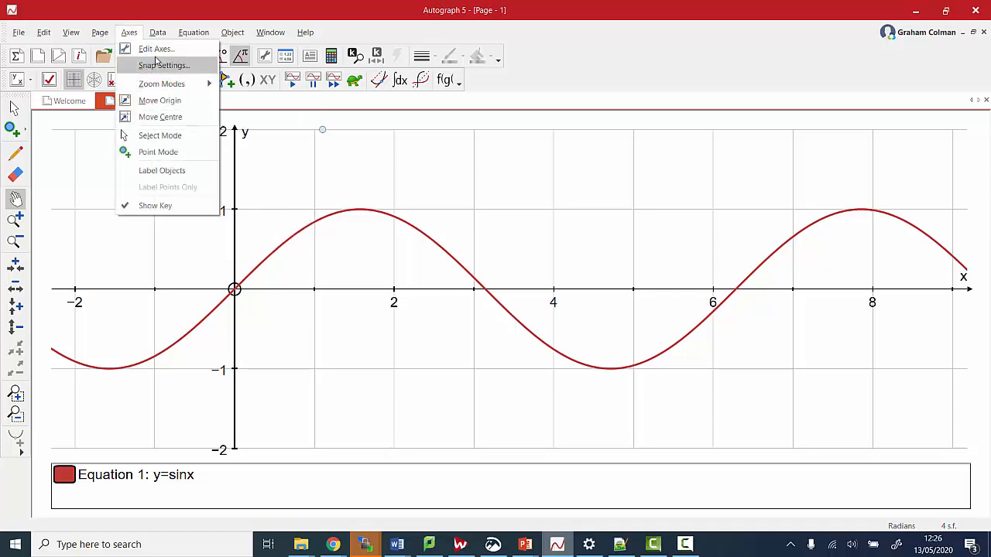
{"action": "left_click", "coordinate": [155, 48]}
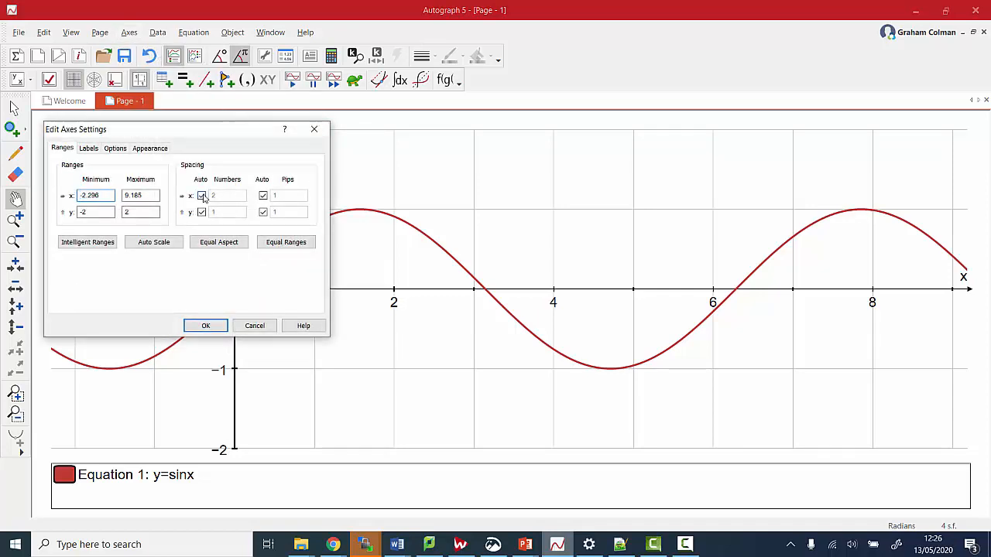
{"action": "left_click", "coordinate": [202, 196]}
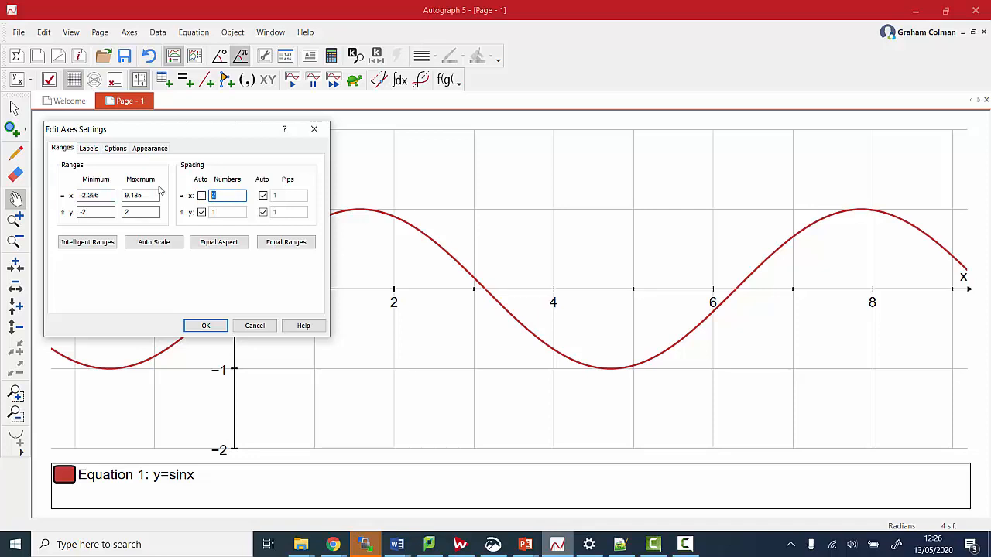
{"action": "left_click", "coordinate": [263, 196]}
{"action": "left_click", "coordinate": [75, 245]}
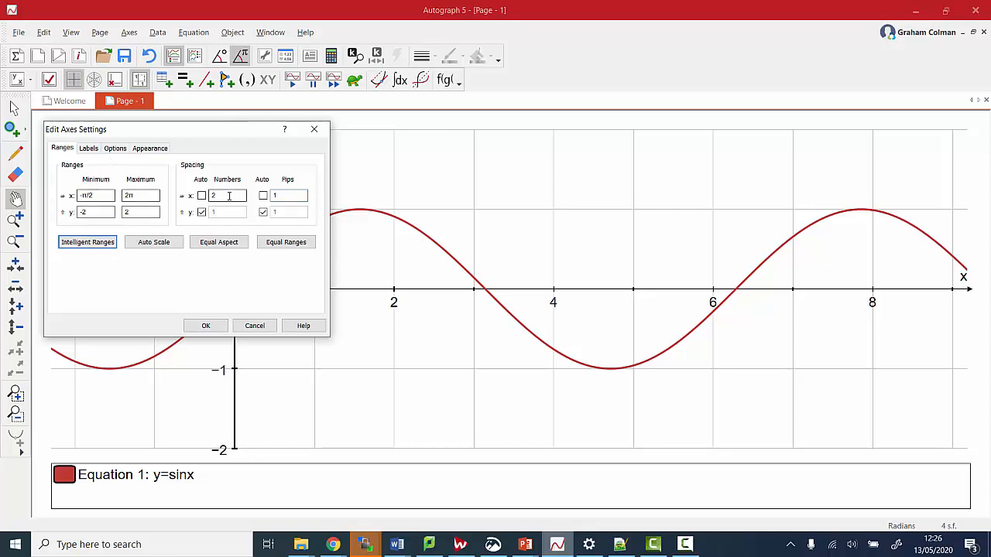
{"action": "left_click_drag", "start_coordinate": [230, 195], "coordinate": [138, 188]}
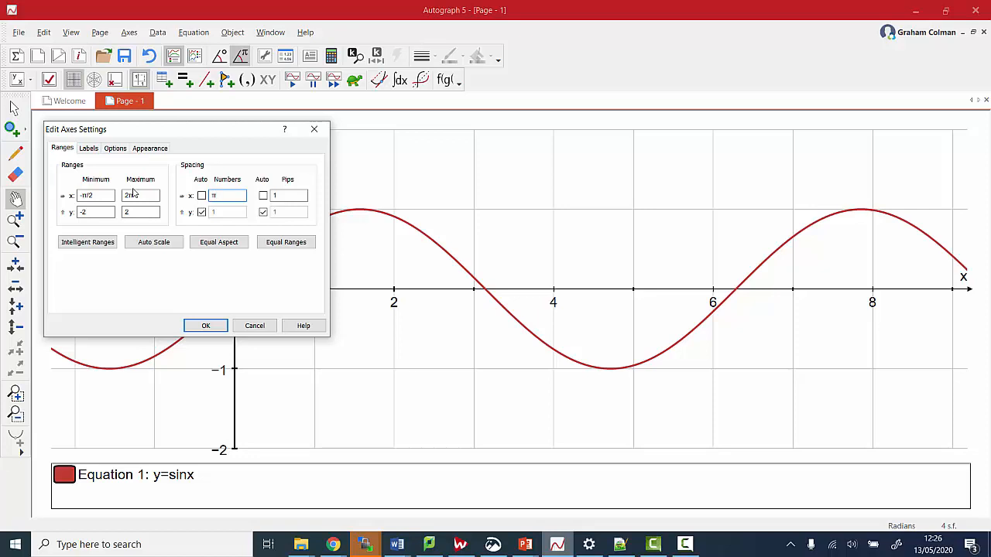
{"action": "key", "text": "Tab"}
{"action": "key", "text": "Tab"}
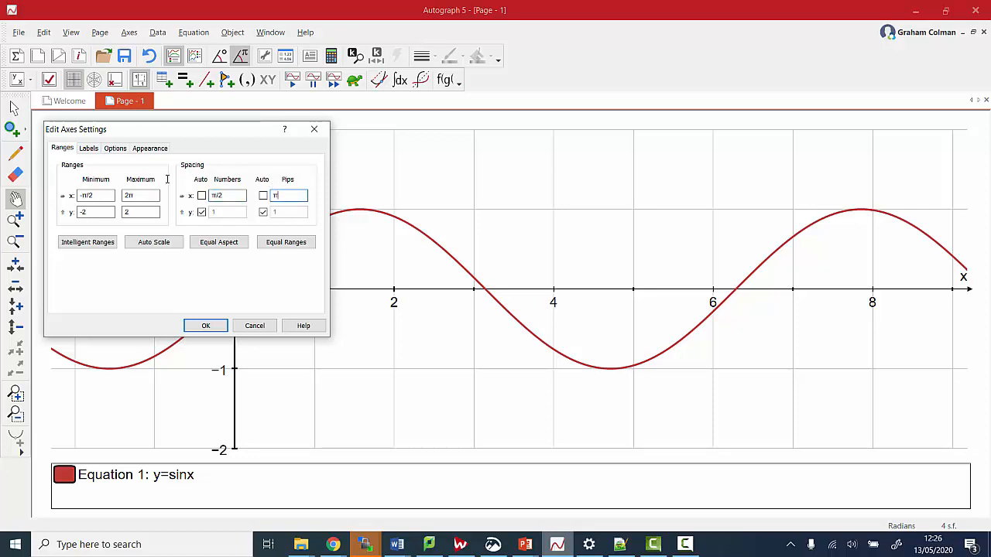
{"action": "key", "text": "Return"}
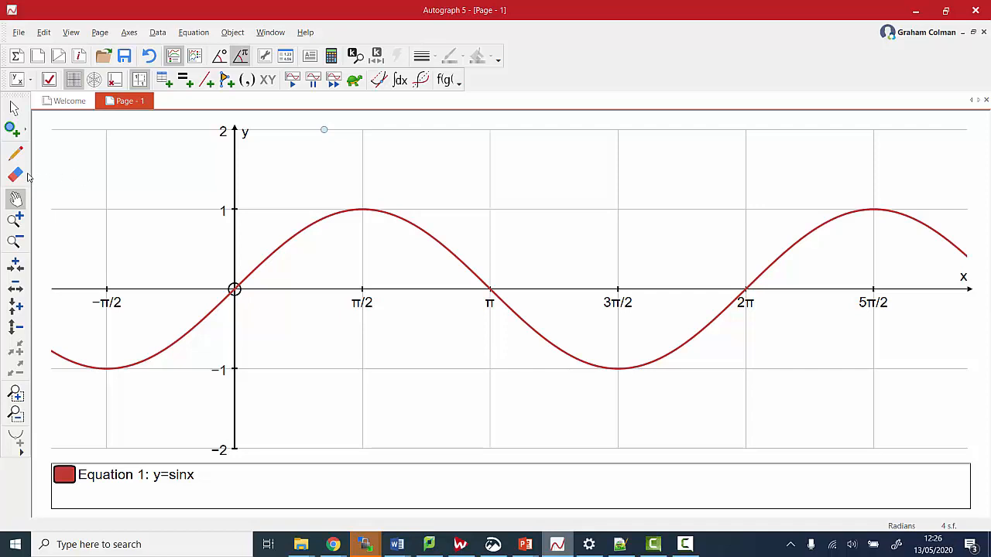
{"action": "left_click", "coordinate": [14, 108]}
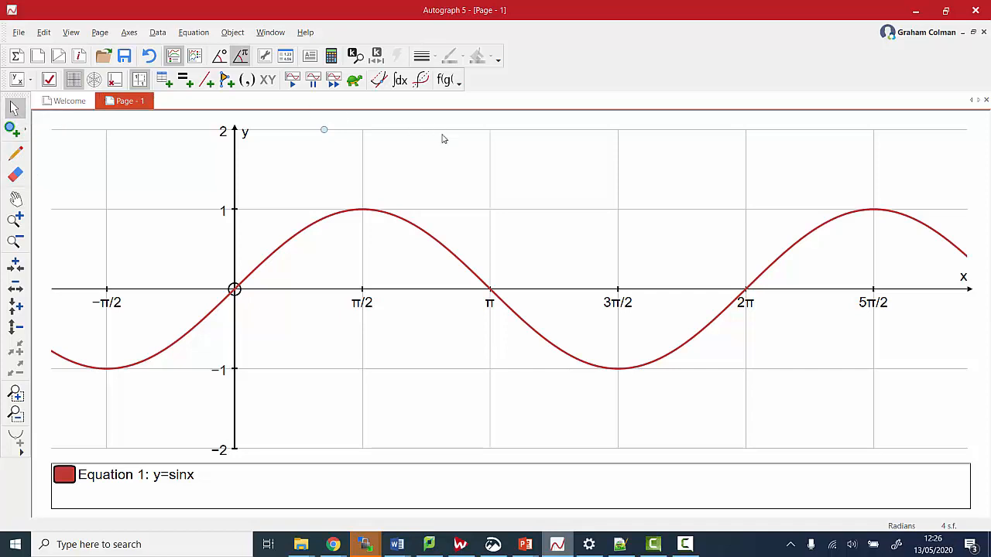
{"action": "left_click", "coordinate": [313, 223]}
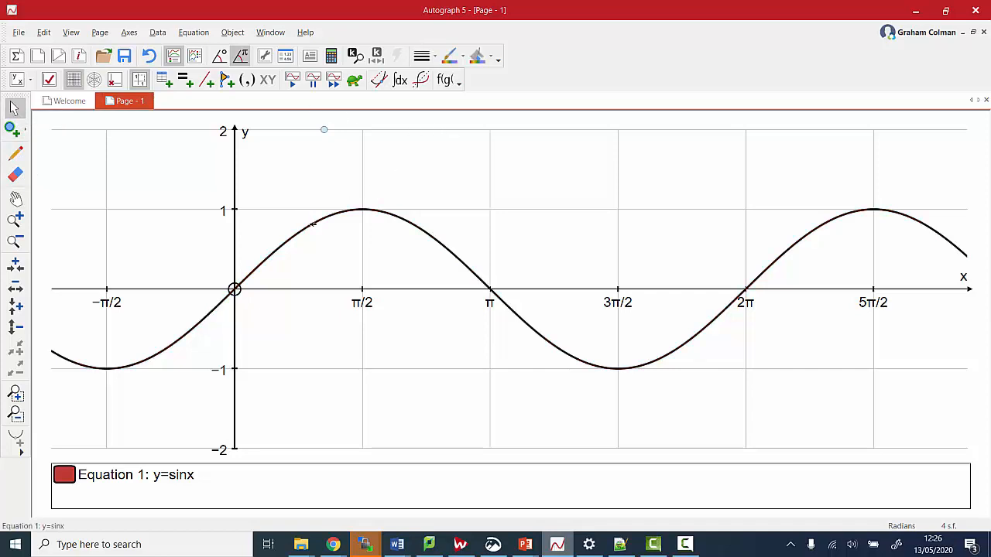
{"action": "right_click", "coordinate": [313, 224]}
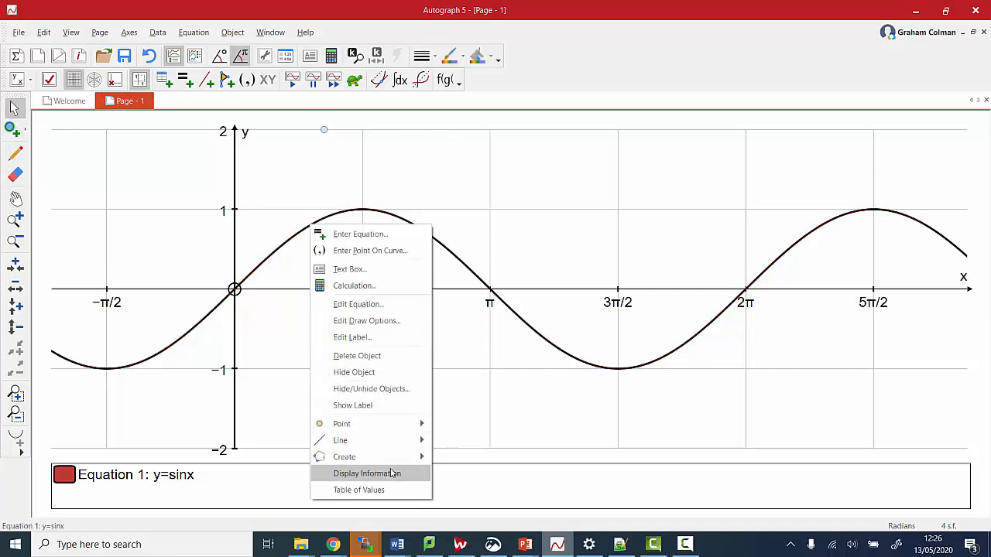
{"action": "mouse_move", "coordinate": [389, 461]}
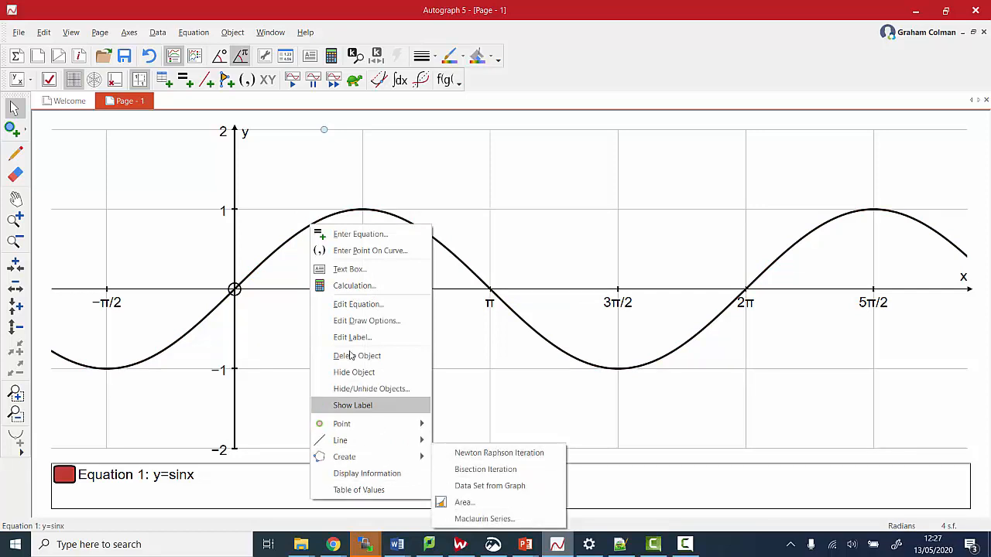
{"action": "mouse_move", "coordinate": [353, 428]}
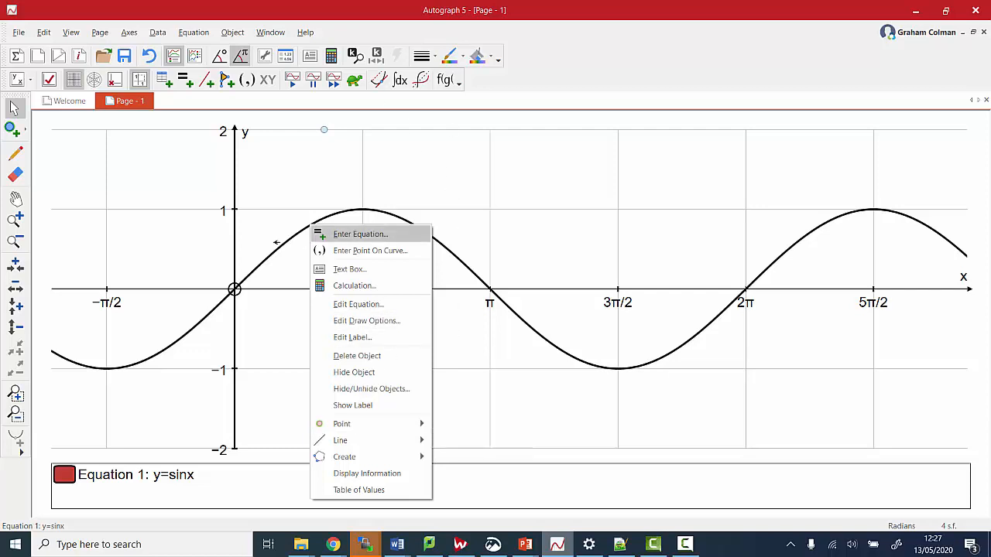
{"action": "left_click", "coordinate": [250, 244]}
{"action": "left_click", "coordinate": [290, 241]}
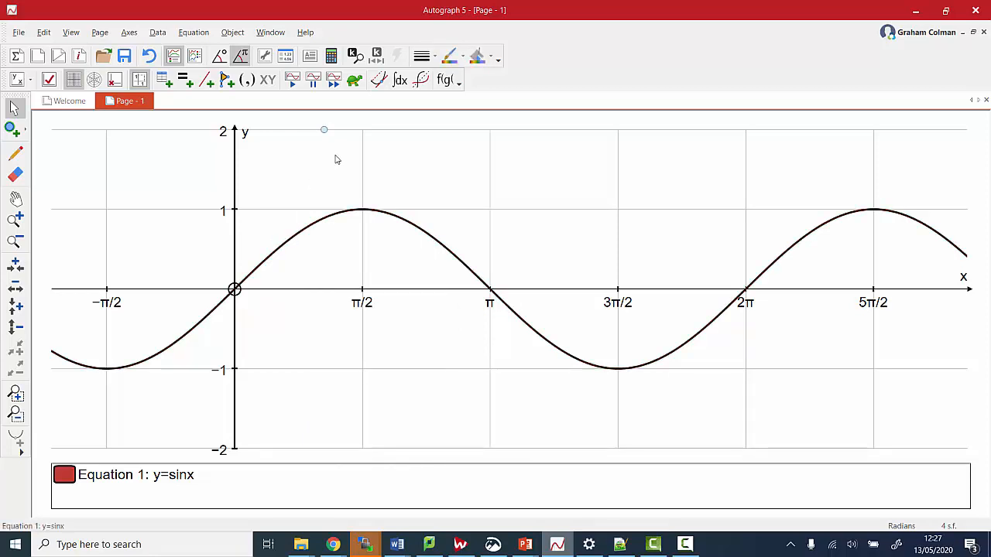
Turn on slightly faster slow plotting and plot the gradient function of y=sin x
{"action": "left_click", "coordinate": [354, 81]}
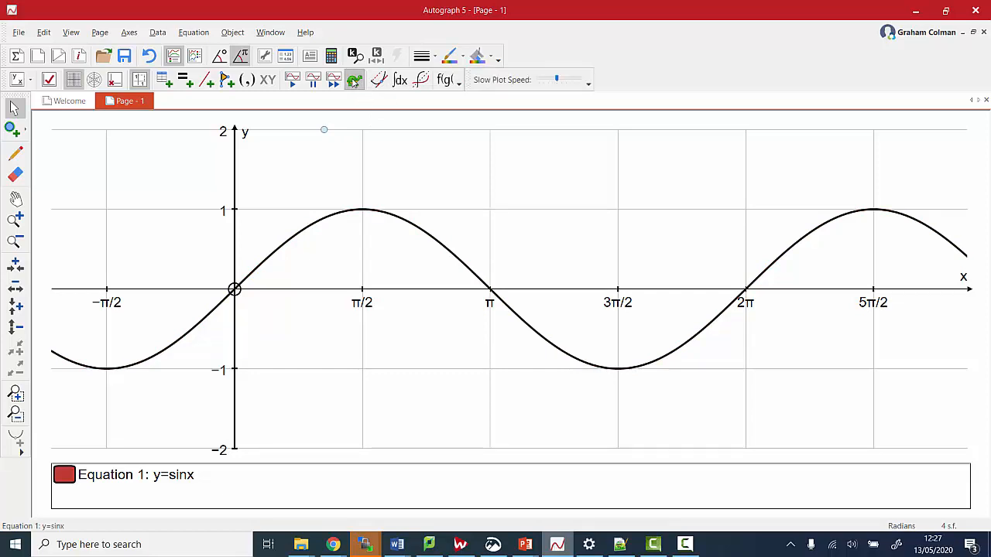
{"action": "left_click_drag", "start_coordinate": [558, 79], "coordinate": [569, 80]}
{"action": "left_click", "coordinate": [261, 184]}
{"action": "left_click", "coordinate": [298, 234]}
{"action": "left_click", "coordinate": [377, 81]}
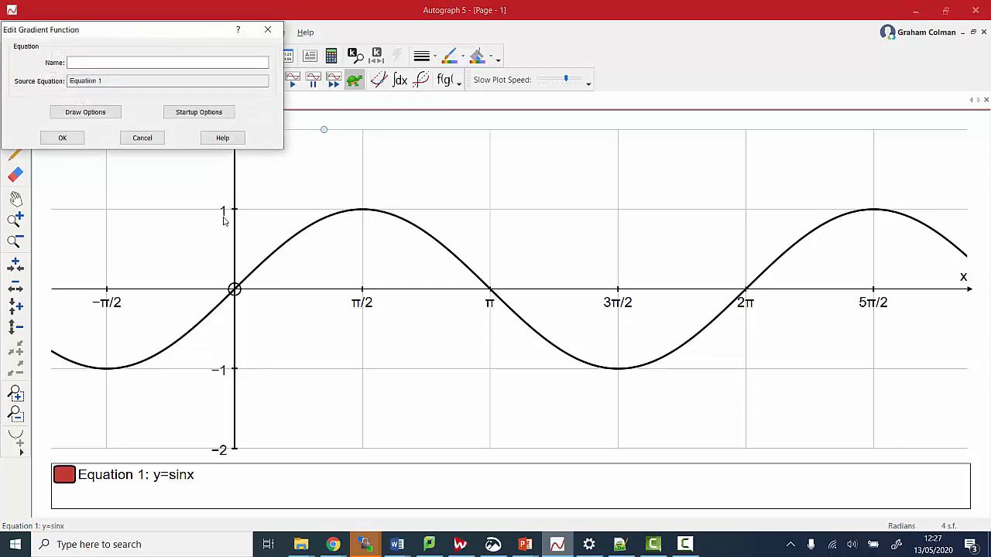
{"action": "left_click", "coordinate": [62, 138]}
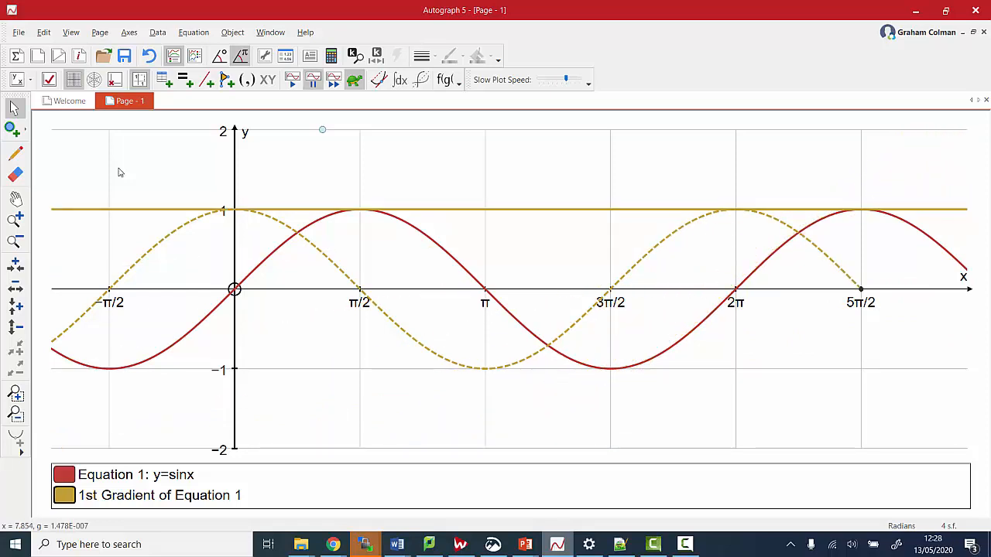
Resume the slow plot, close Page 1 without saving, and create a new 2D graph page
{"action": "key", "text": "space"}
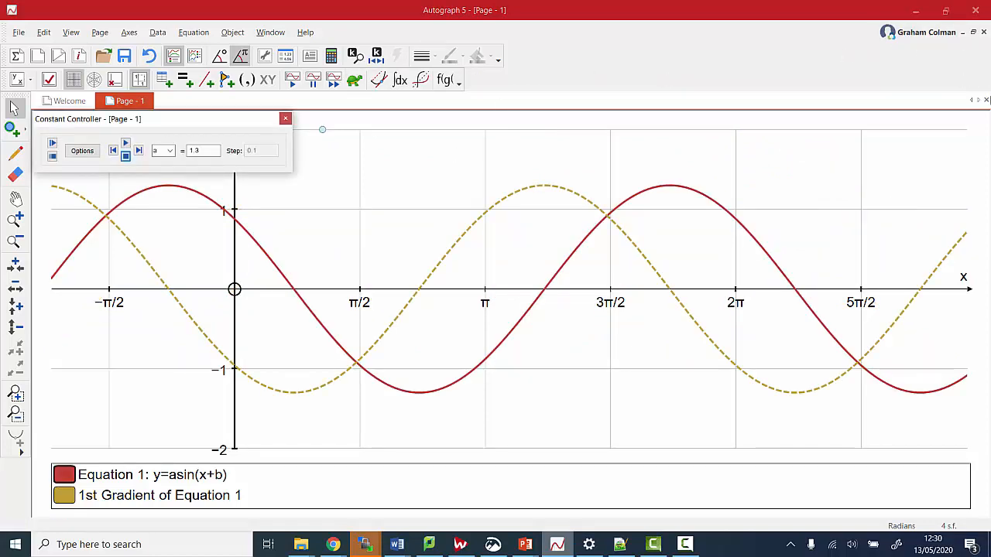
{"action": "left_click", "coordinate": [987, 101]}
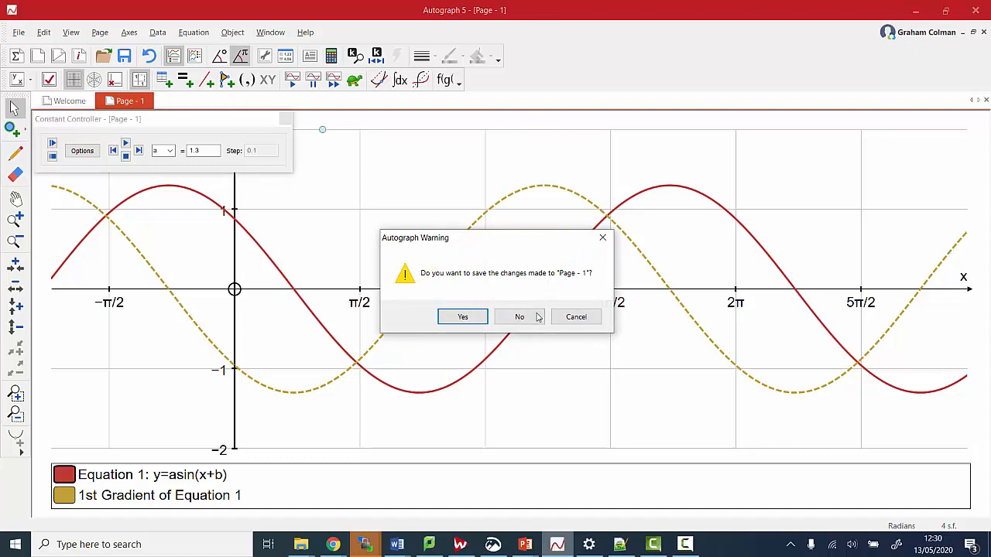
{"action": "left_click", "coordinate": [536, 316]}
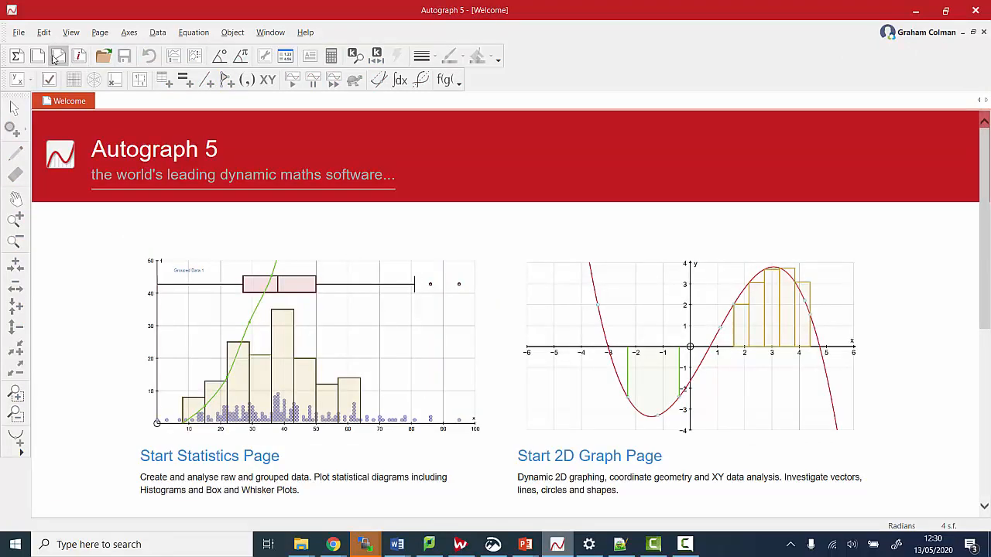
{"action": "left_click", "coordinate": [18, 31]}
{"action": "left_click", "coordinate": [43, 65]}
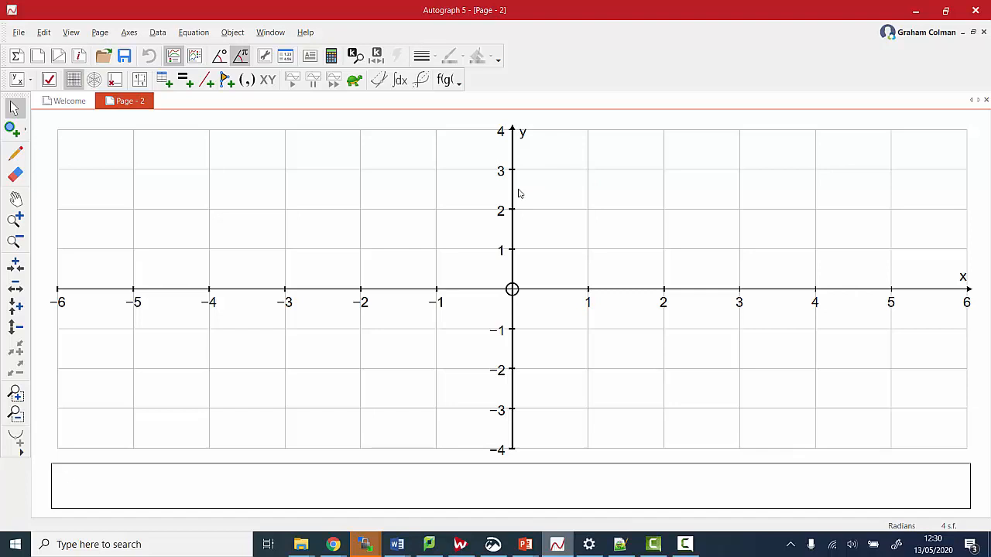
Set the x-axis range to −8 to 8 and give both axes equal scaling
{"action": "left_click", "coordinate": [136, 36]}
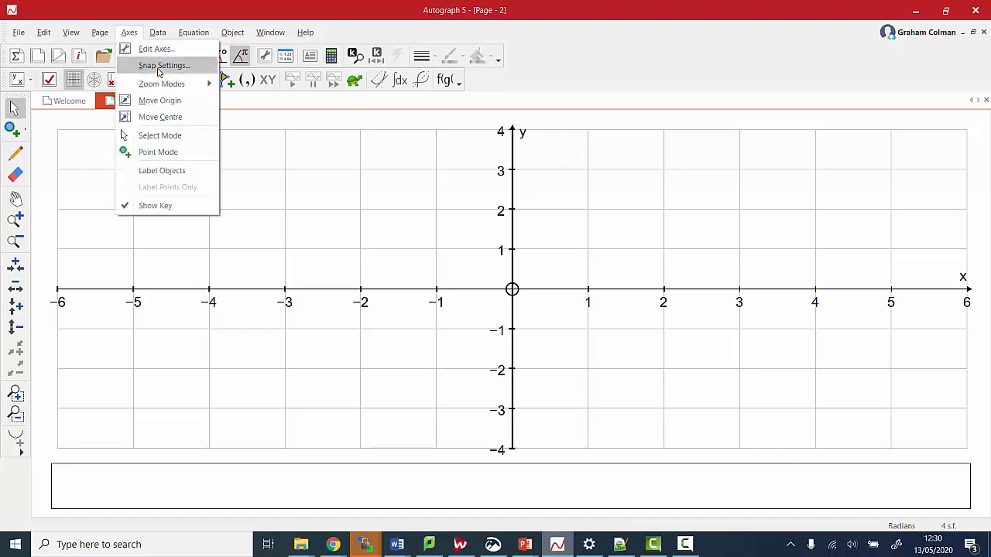
{"action": "left_click", "coordinate": [155, 48]}
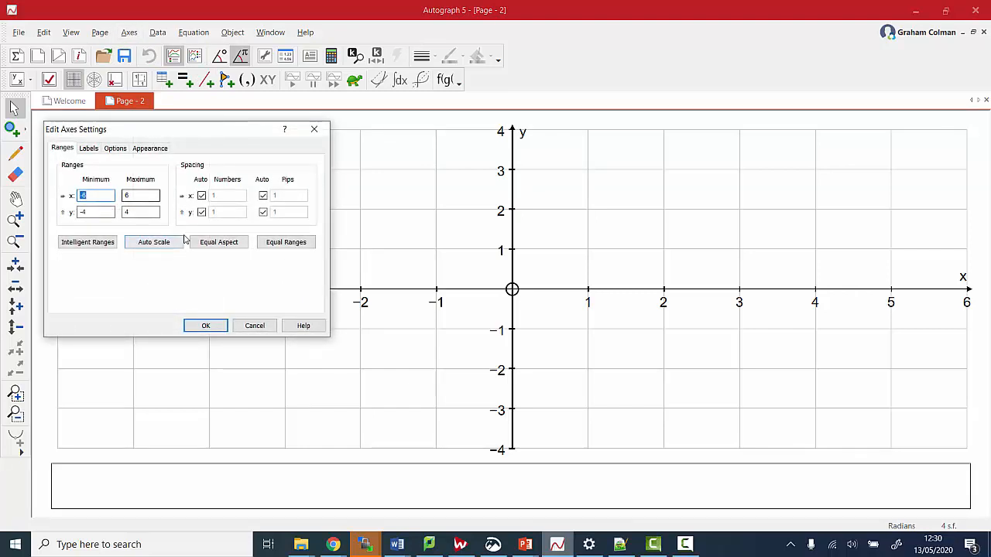
{"action": "left_click", "coordinate": [201, 195]}
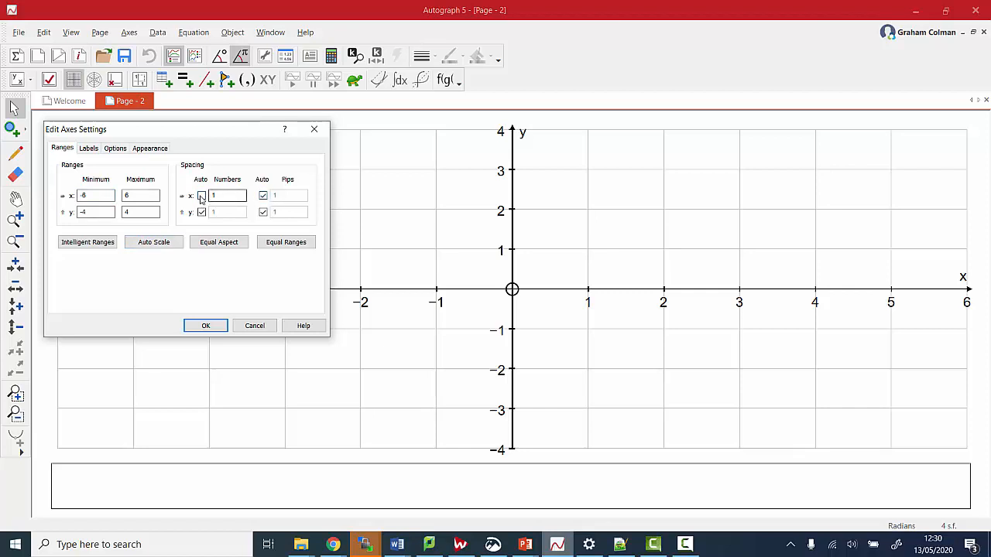
{"action": "left_click", "coordinate": [201, 196]}
{"action": "left_click", "coordinate": [85, 195]}
{"action": "type", "text": "8"}
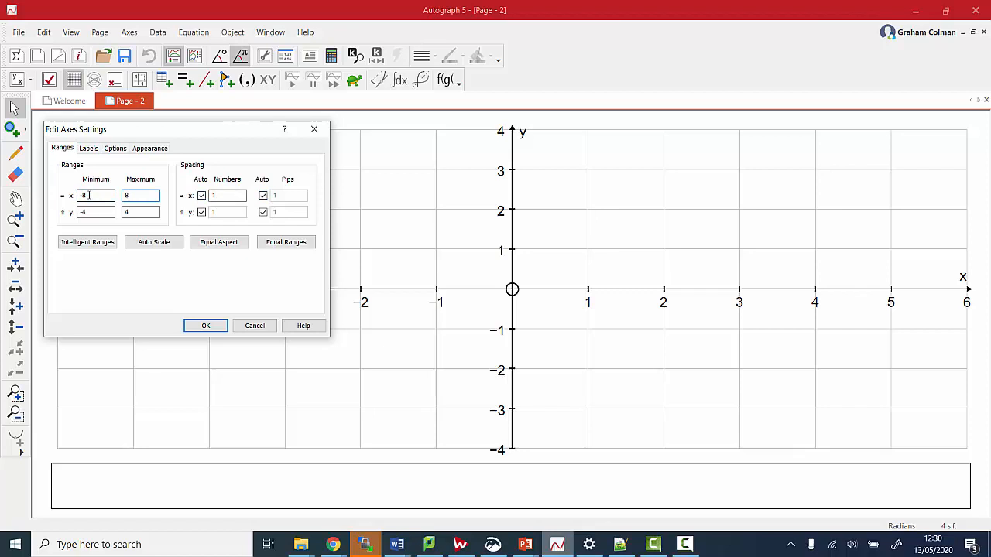
{"action": "left_click", "coordinate": [205, 326]}
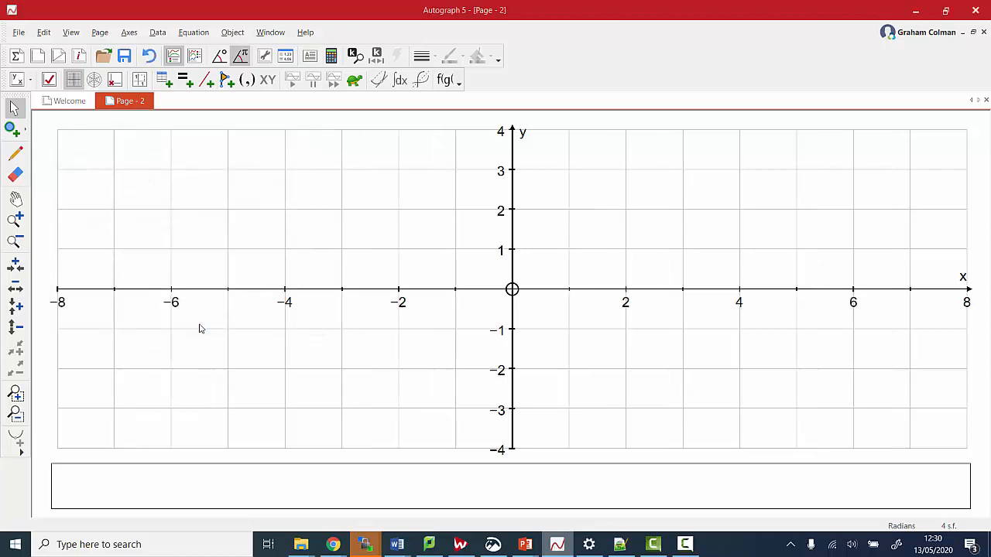
{"action": "left_click", "coordinate": [140, 80]}
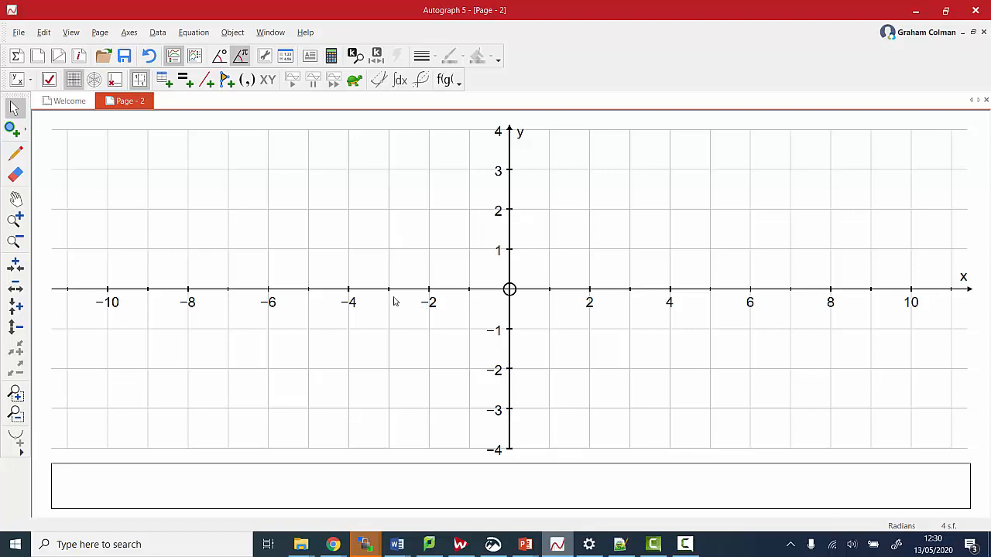
Label the x-axis every 1 unit
{"action": "left_click", "coordinate": [133, 33]}
{"action": "left_click", "coordinate": [152, 48]}
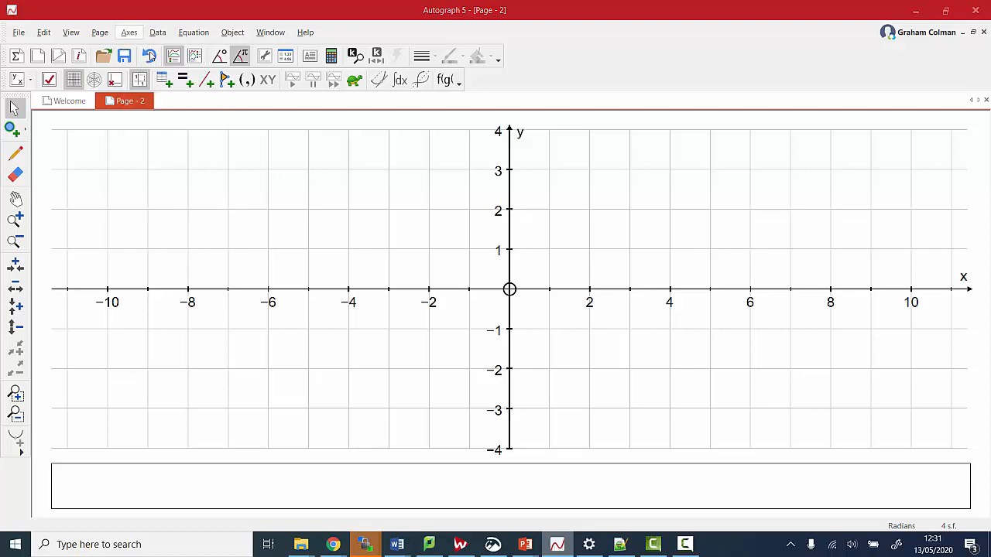
{"action": "left_click", "coordinate": [202, 195]}
{"action": "left_click", "coordinate": [217, 195]}
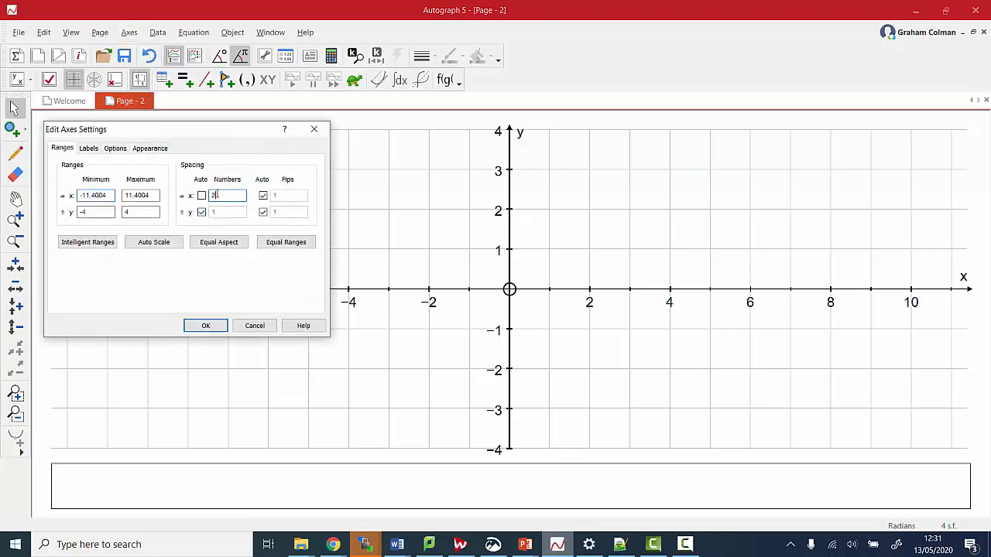
{"action": "type", "text": "1"}
{"action": "left_click", "coordinate": [217, 325]}
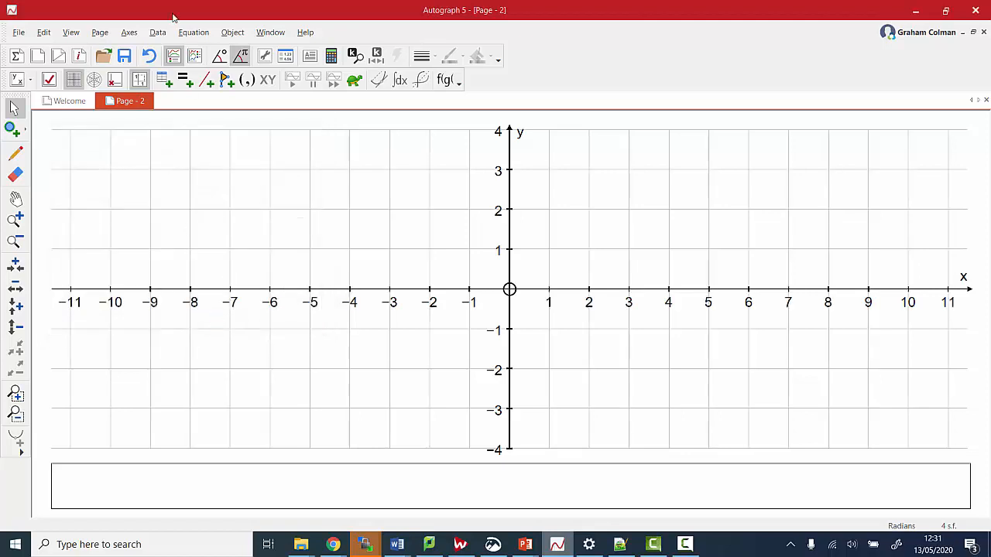
Snap both x and y coordinates to whole units
{"action": "left_click", "coordinate": [129, 32]}
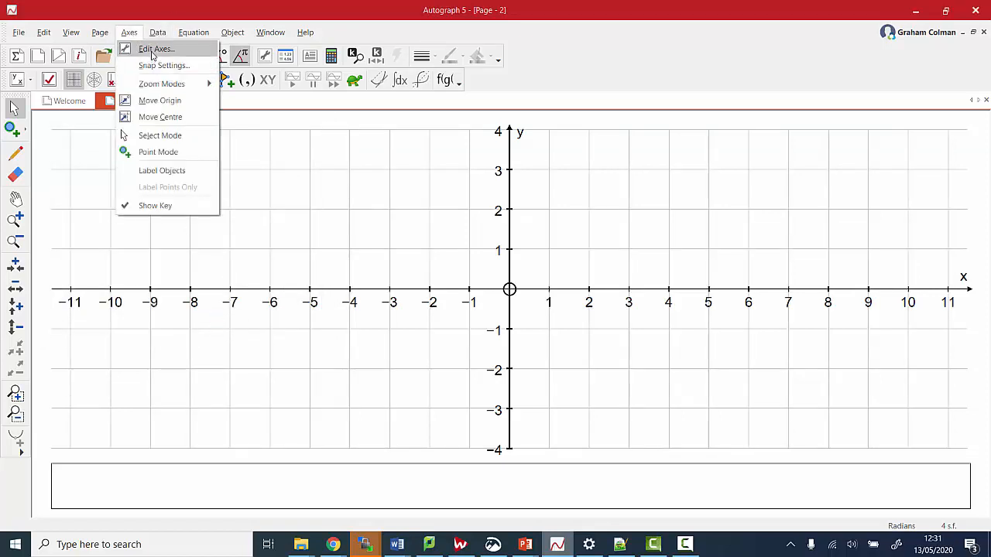
{"action": "left_click", "coordinate": [154, 66]}
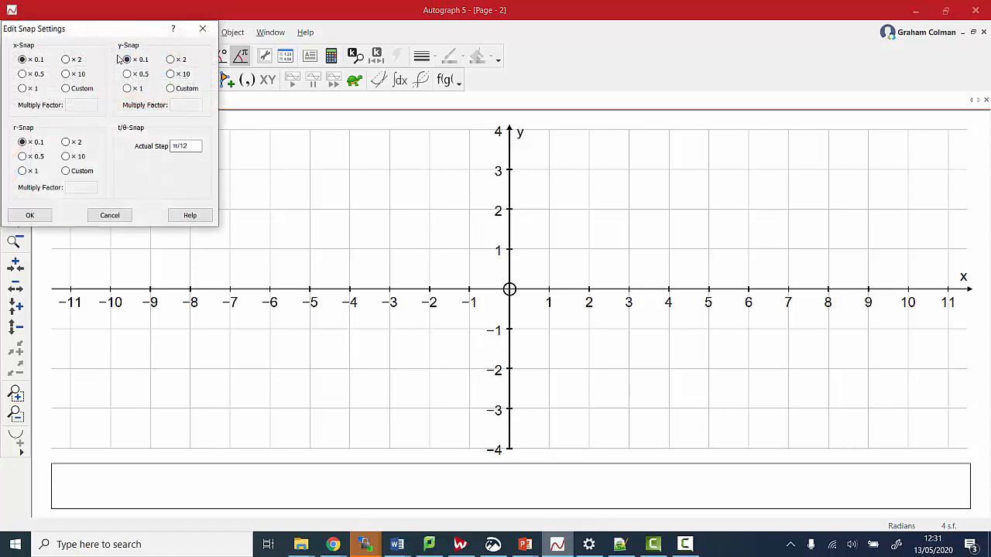
{"action": "left_click", "coordinate": [23, 88]}
{"action": "left_click", "coordinate": [127, 88]}
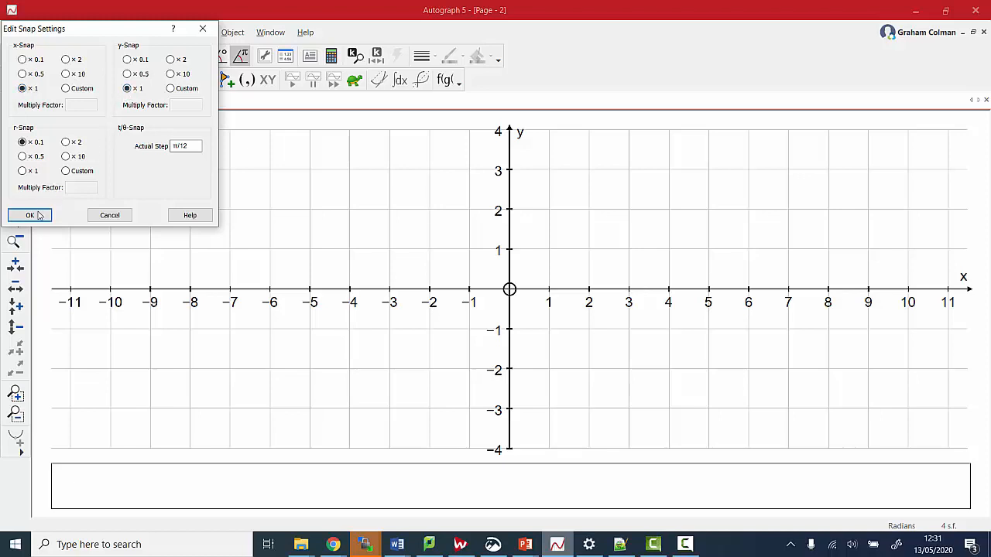
{"action": "left_click", "coordinate": [37, 214]}
{"action": "left_click", "coordinate": [12, 128]}
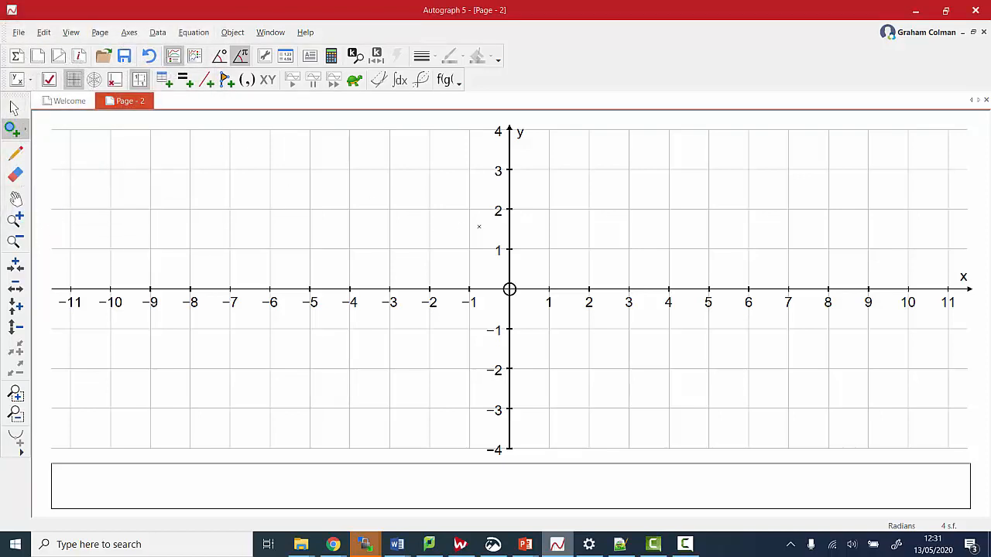
Plot points at (1,1), (3,3) and (4,1) on the grid
{"action": "left_click", "coordinate": [557, 241]}
{"action": "left_click", "coordinate": [619, 176]}
{"action": "left_click", "coordinate": [661, 245]}
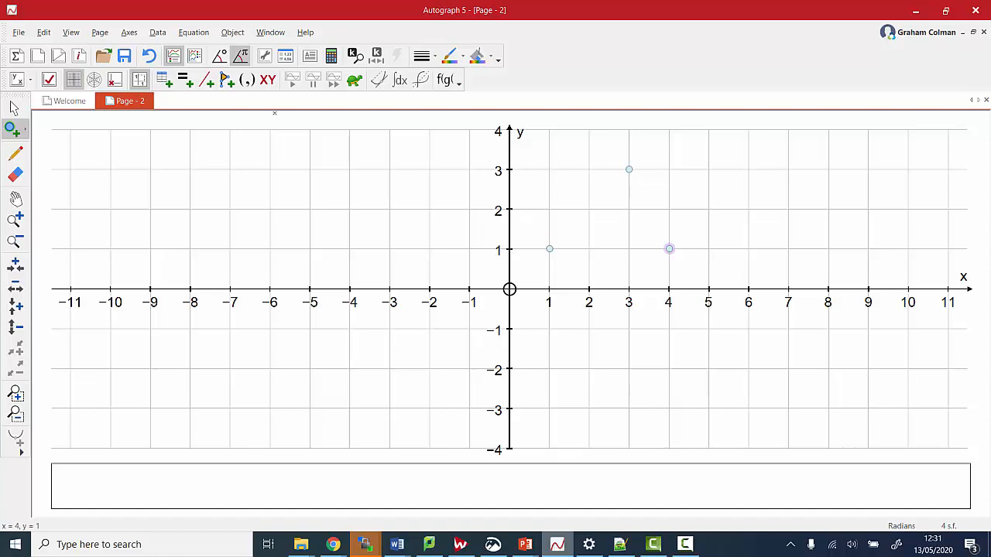
{"action": "left_click", "coordinate": [18, 32]}
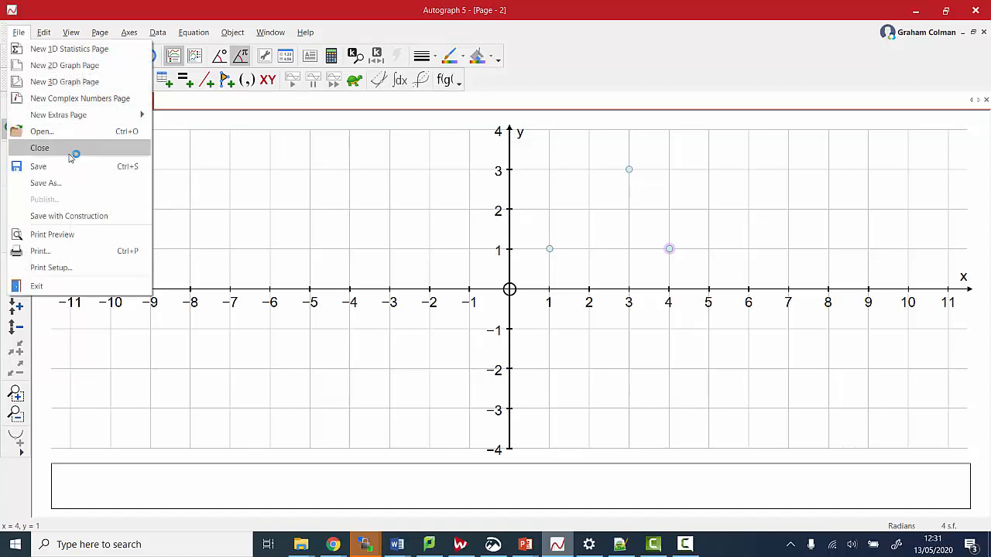
Save the file as Page - 2 and switch angle units to degrees
{"action": "left_click", "coordinate": [73, 183]}
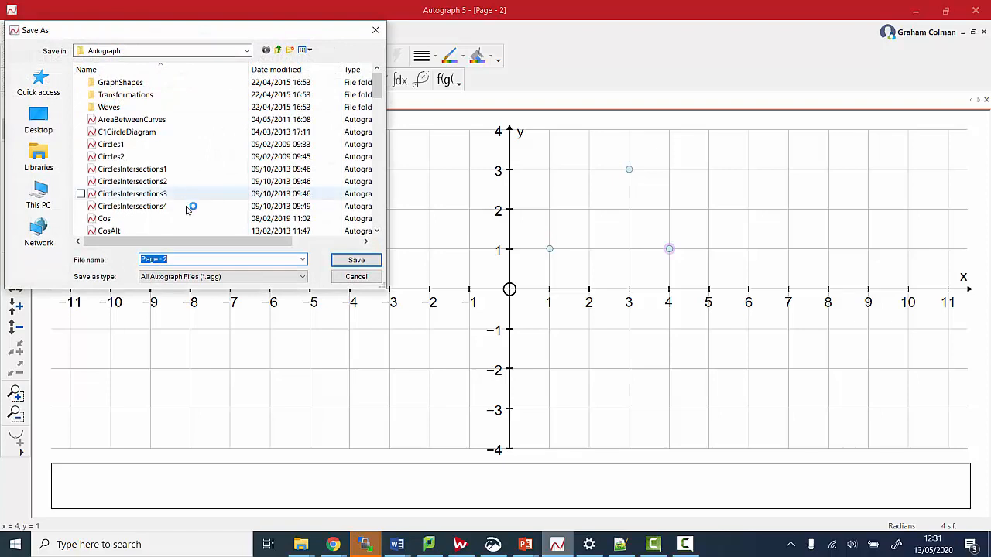
{"action": "left_click", "coordinate": [348, 260]}
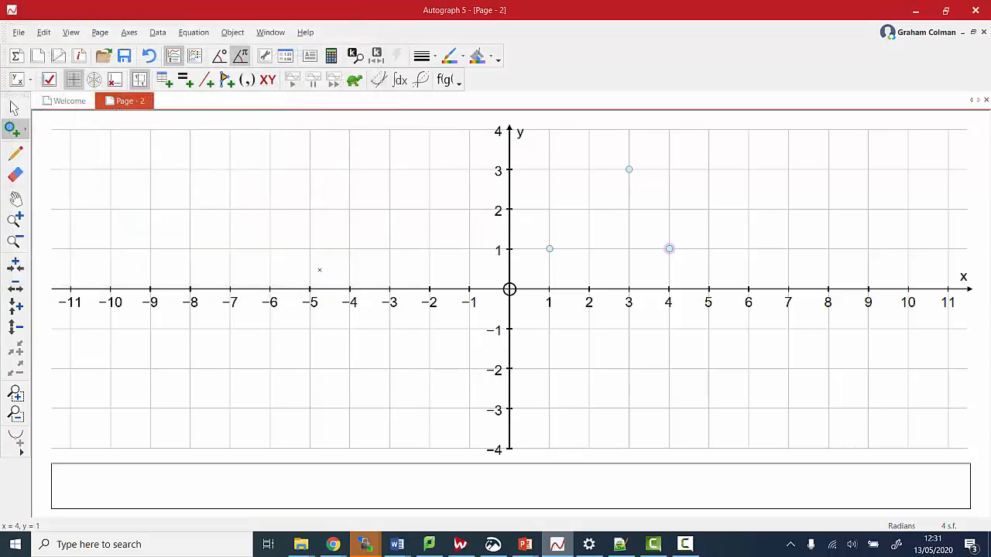
{"action": "left_click", "coordinate": [221, 60]}
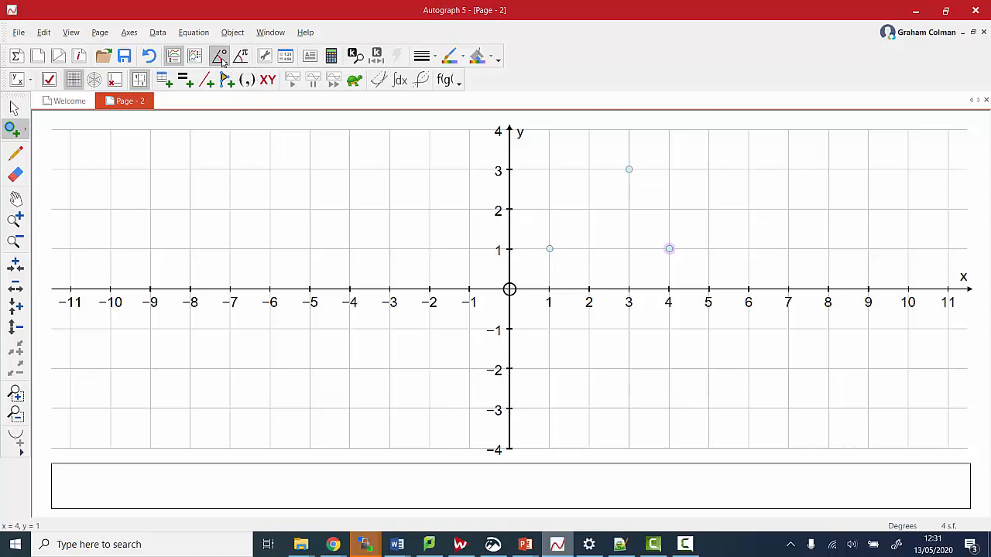
Set the key to None in the axes options so nothing shows beneath the graph
{"action": "left_click", "coordinate": [124, 34]}
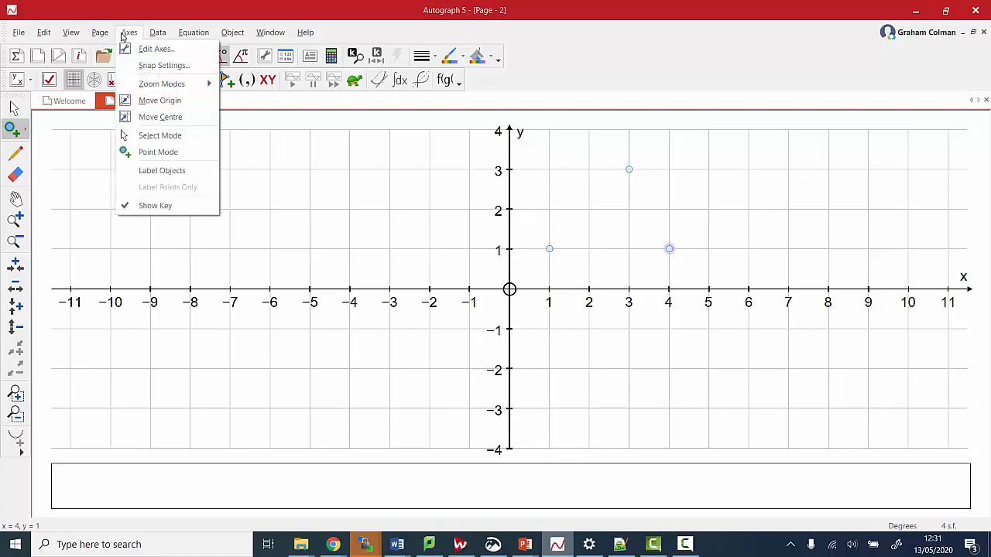
{"action": "left_click", "coordinate": [151, 48]}
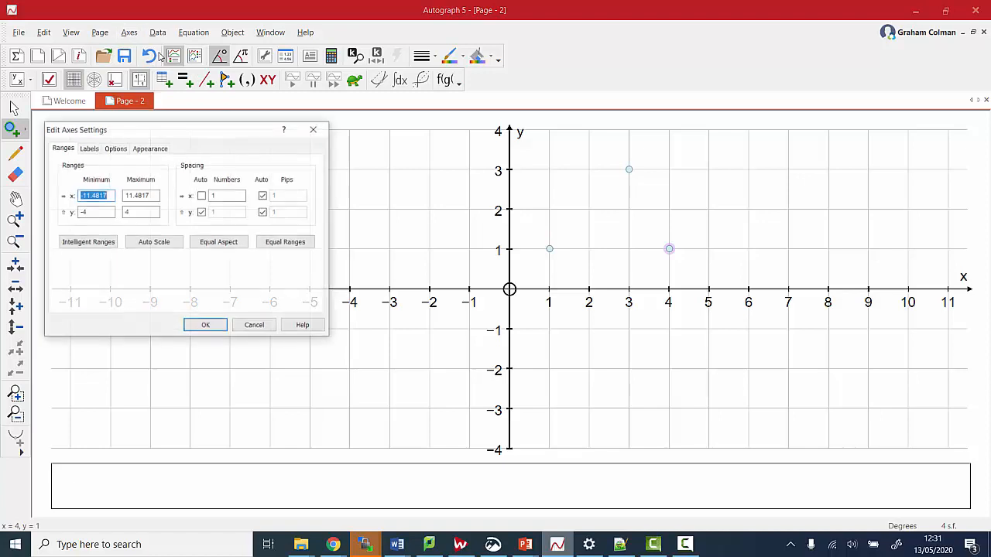
{"action": "left_click", "coordinate": [143, 149]}
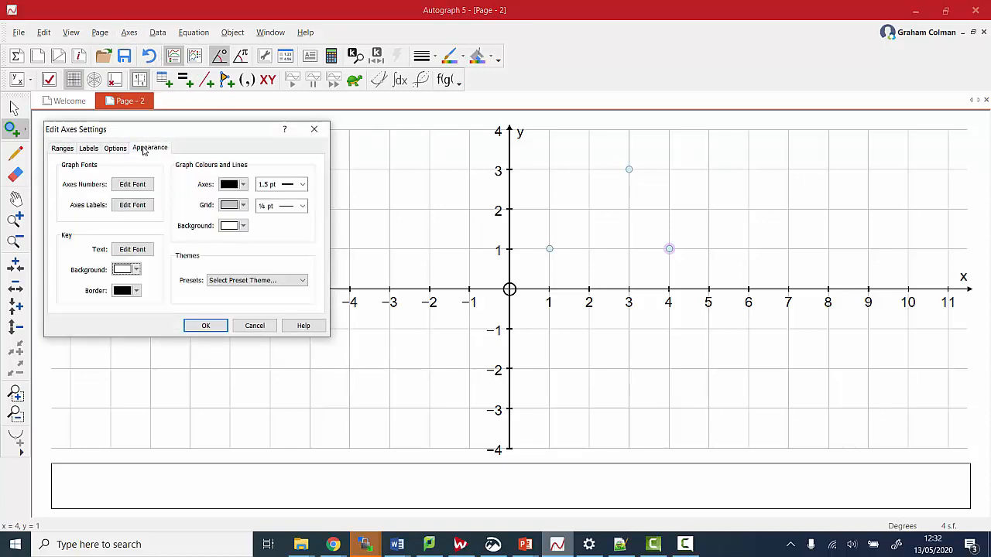
{"action": "left_click", "coordinate": [125, 252]}
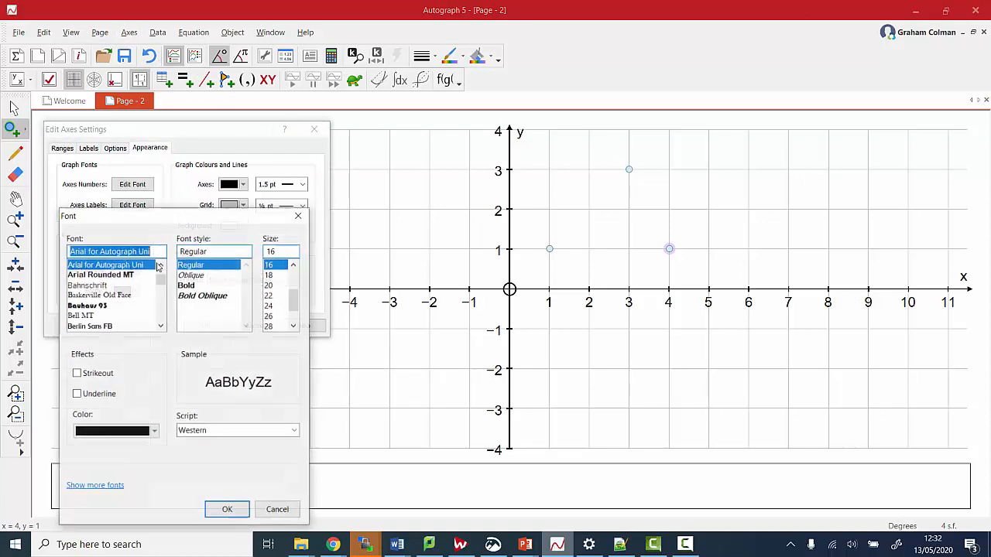
{"action": "left_click", "coordinate": [215, 512]}
{"action": "left_click", "coordinate": [113, 148]}
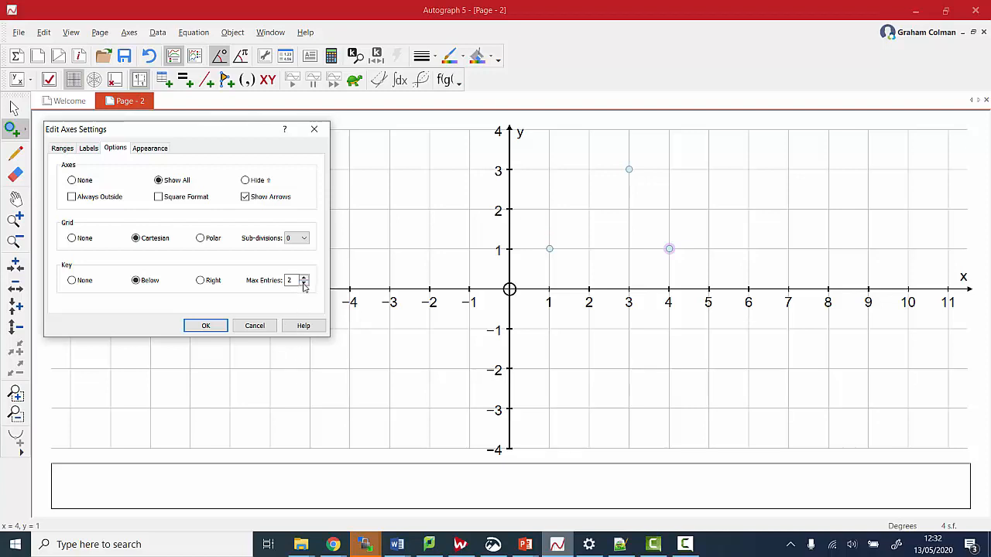
{"action": "left_click", "coordinate": [72, 282]}
{"action": "left_click", "coordinate": [206, 326]}
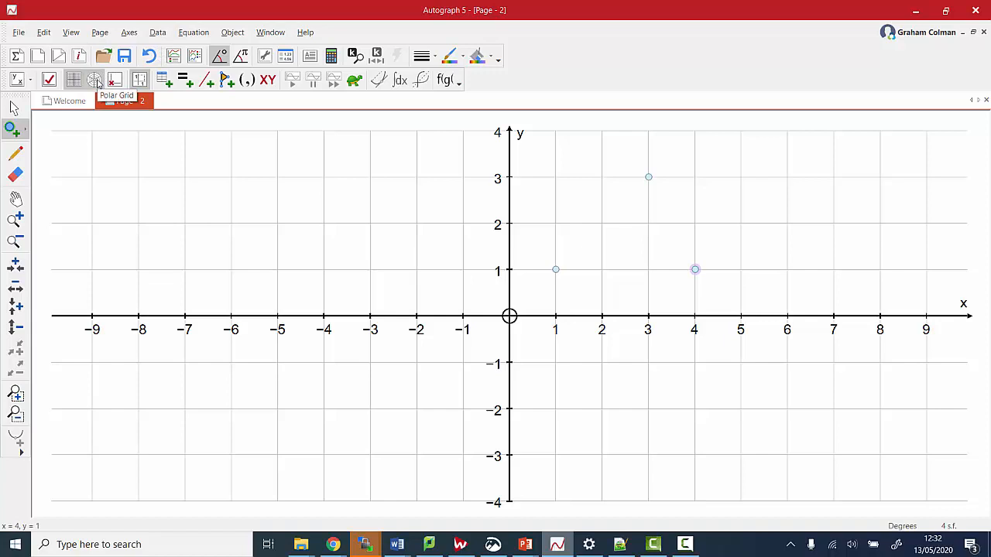
{"action": "left_click", "coordinate": [96, 81]}
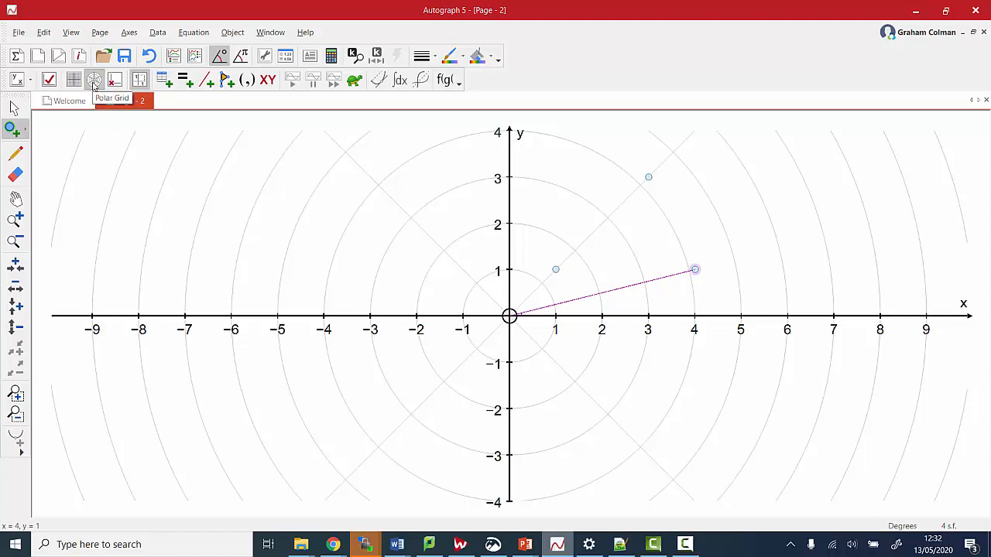
{"action": "left_click", "coordinate": [74, 81]}
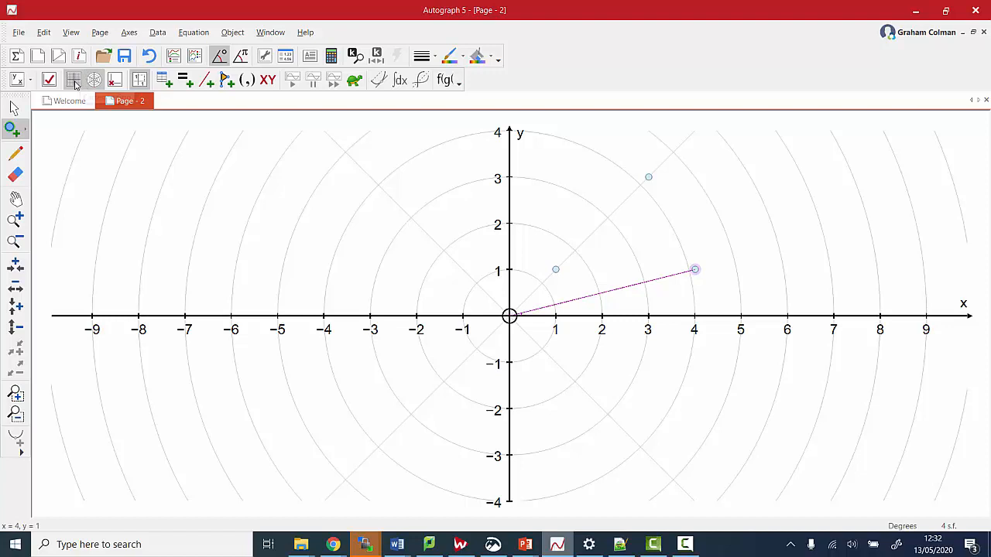
{"action": "left_click", "coordinate": [116, 82]}
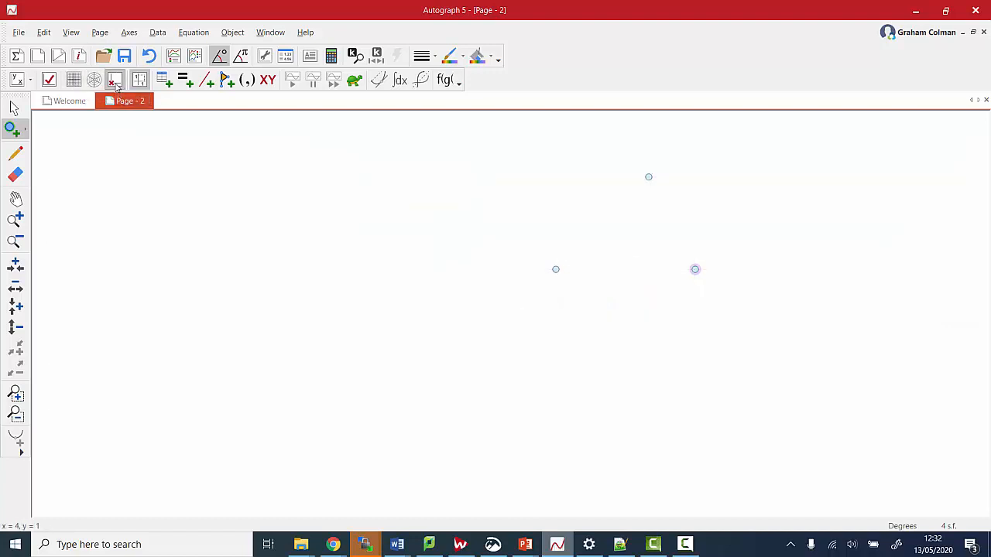
{"action": "left_click", "coordinate": [75, 81]}
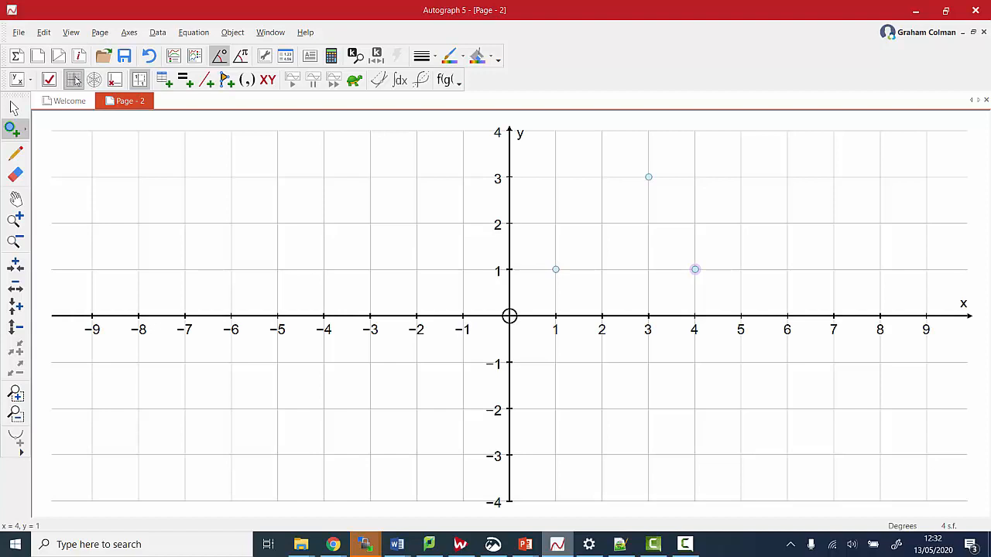
{"action": "left_click", "coordinate": [18, 32]}
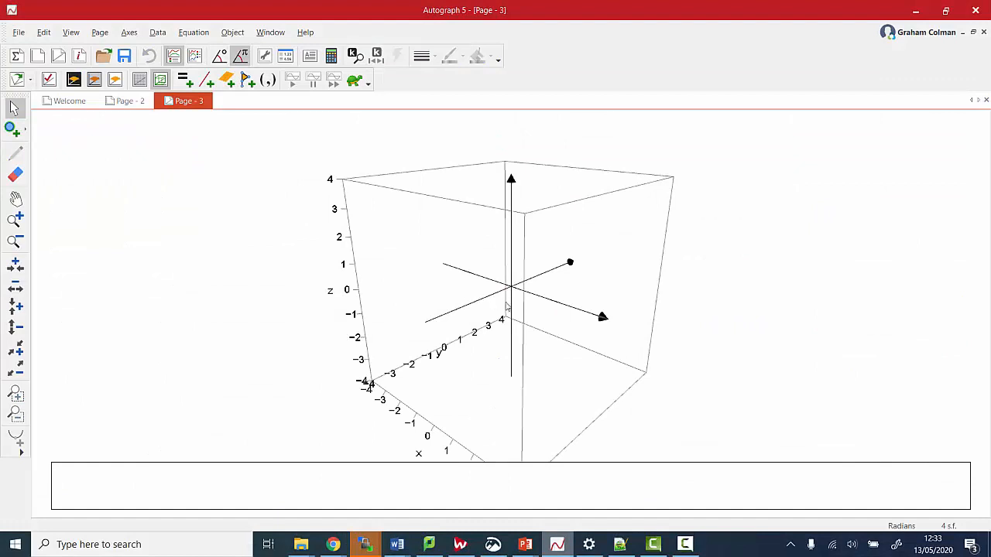
Rotate the 3D view, add a grid plane, and keep the box with a white background
{"action": "left_click_drag", "start_coordinate": [507, 306], "coordinate": [462, 251]}
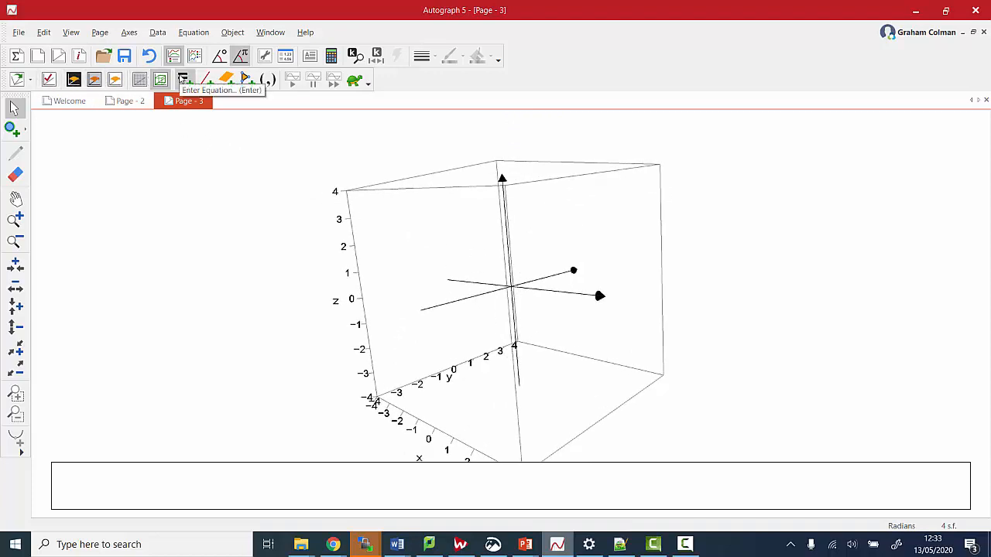
{"action": "left_click", "coordinate": [161, 81]}
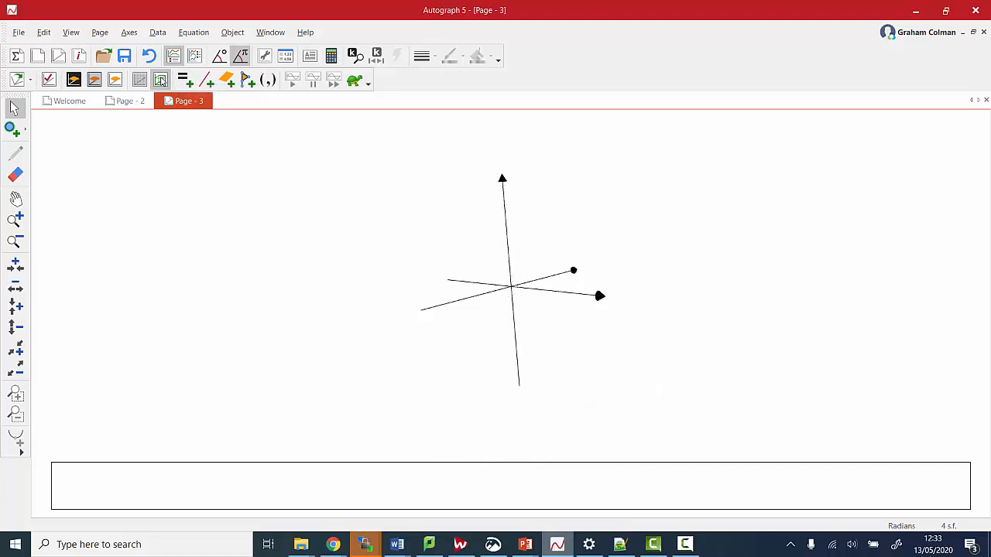
{"action": "left_click", "coordinate": [139, 80]}
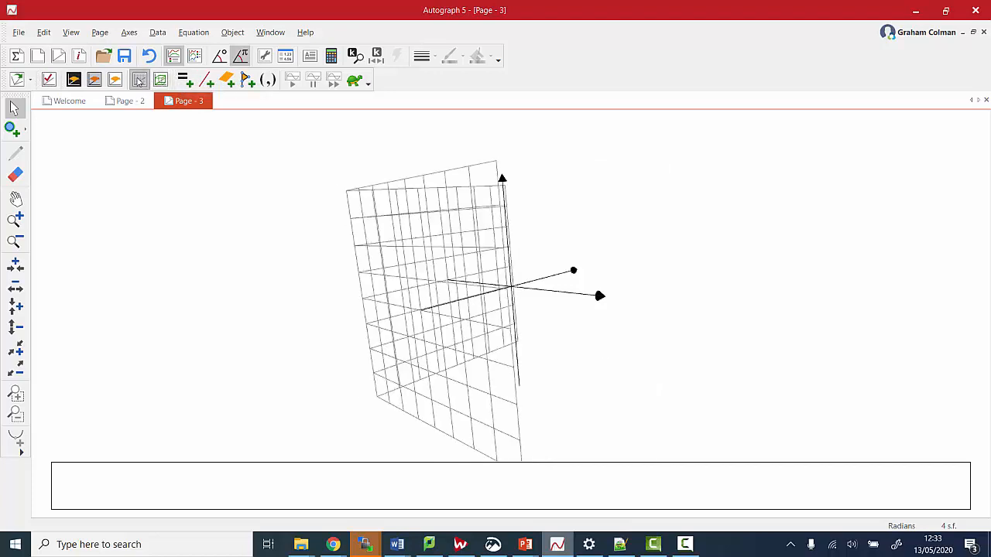
{"action": "left_click", "coordinate": [159, 81]}
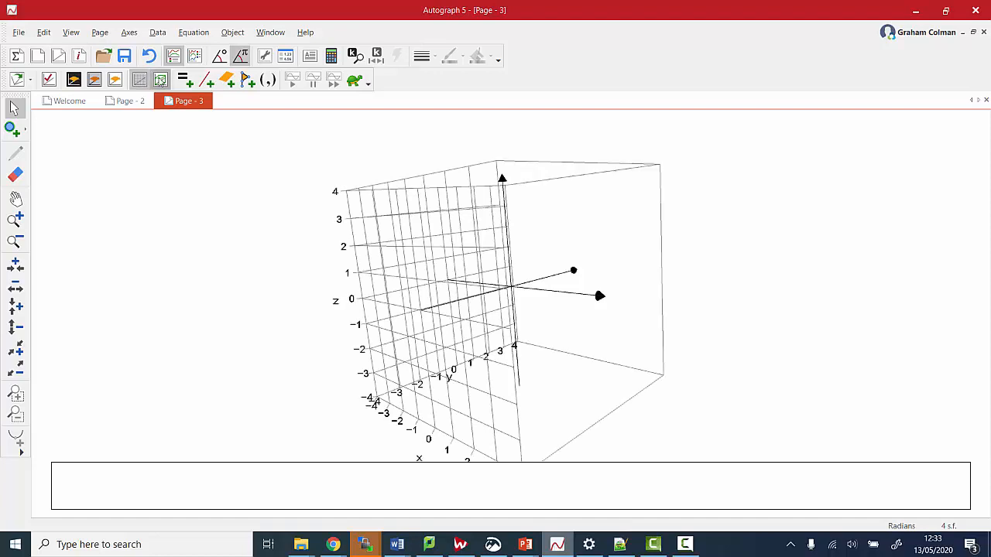
{"action": "left_click", "coordinate": [95, 80]}
{"action": "left_click", "coordinate": [76, 81]}
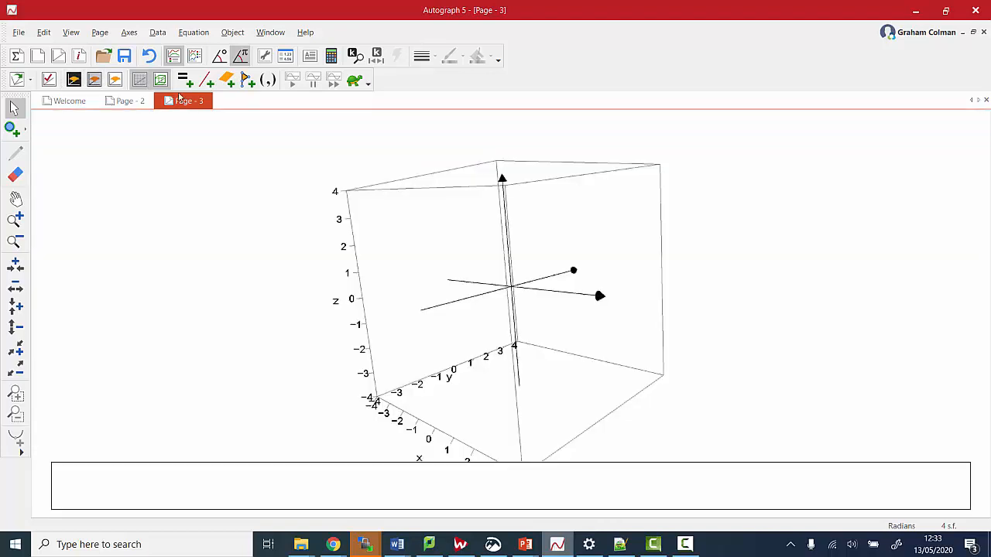
{"action": "left_click", "coordinate": [70, 80]}
{"action": "left_click_drag", "start_coordinate": [449, 350], "coordinate": [252, 327]}
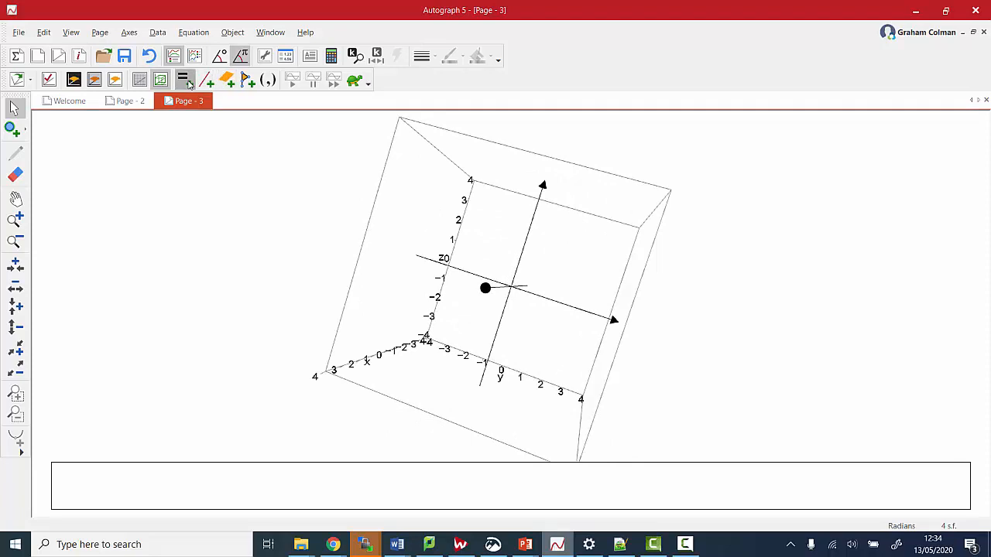
{"action": "left_click", "coordinate": [184, 80]}
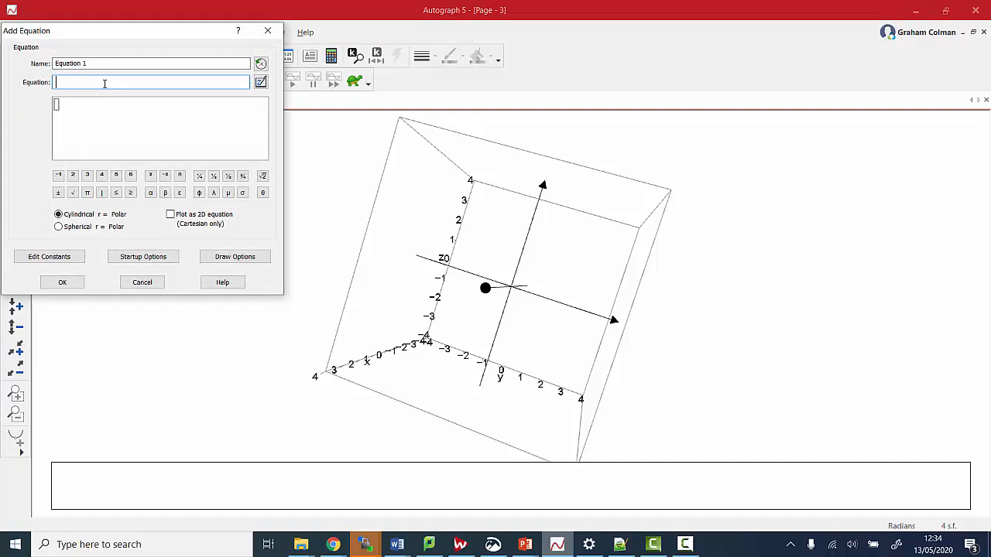
Plot the plane x+y=2z, rotate it, then view it from directly above
{"action": "type", "text": "x+y=2z"}
{"action": "key", "text": "Return"}
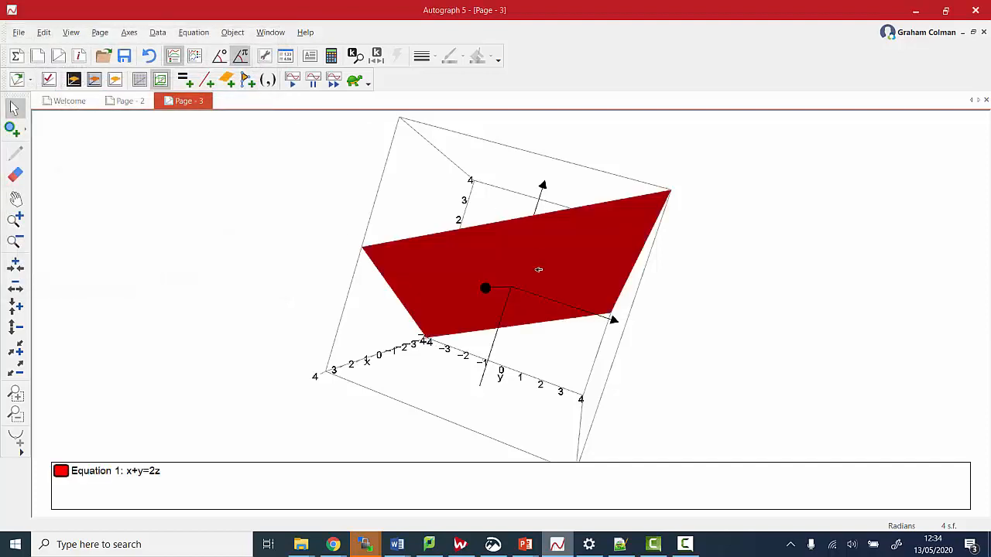
{"action": "left_click_drag", "start_coordinate": [274, 239], "coordinate": [661, 307]}
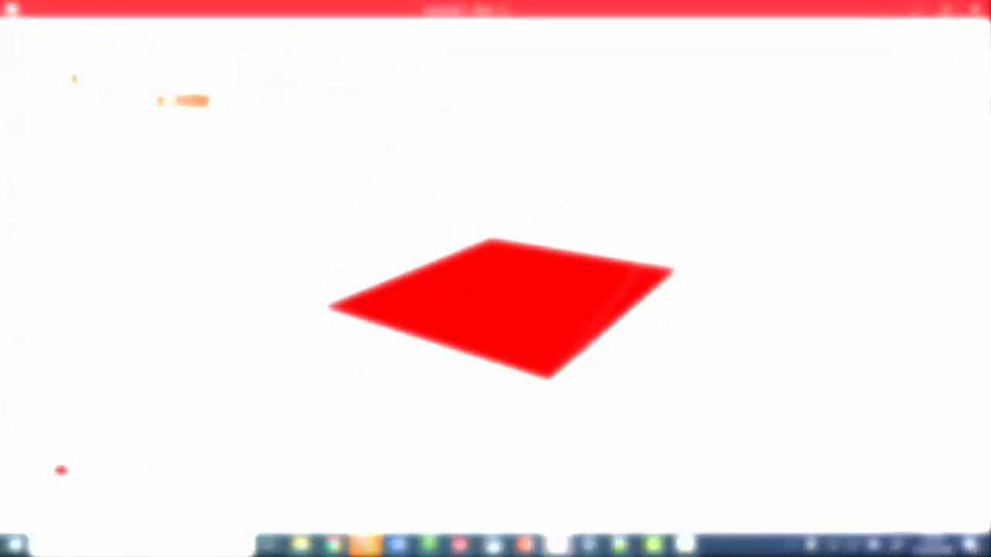
{"action": "key", "text": "Escape"}
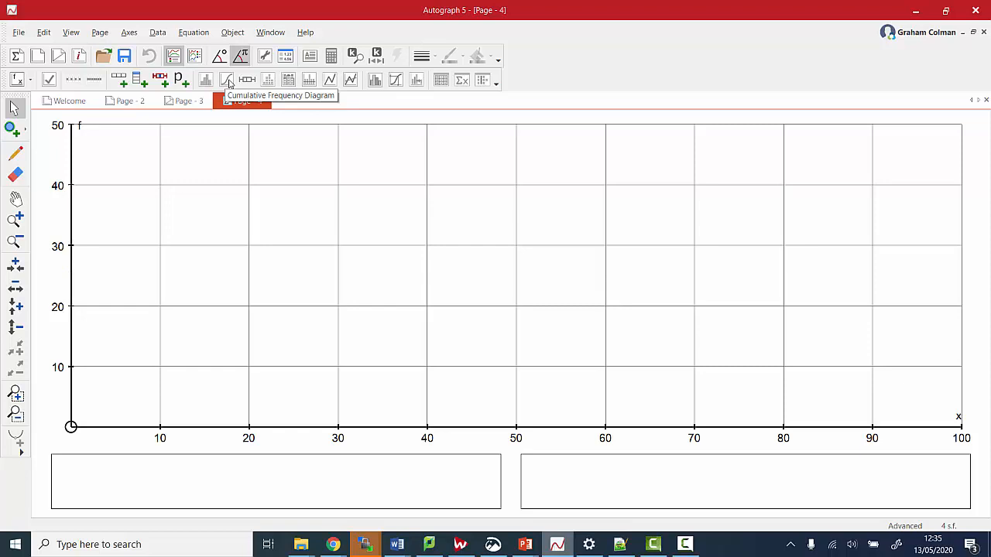
Plot a binomial distribution with n=10 and p=0.5 as a bar chart
{"action": "left_click", "coordinate": [157, 33]}
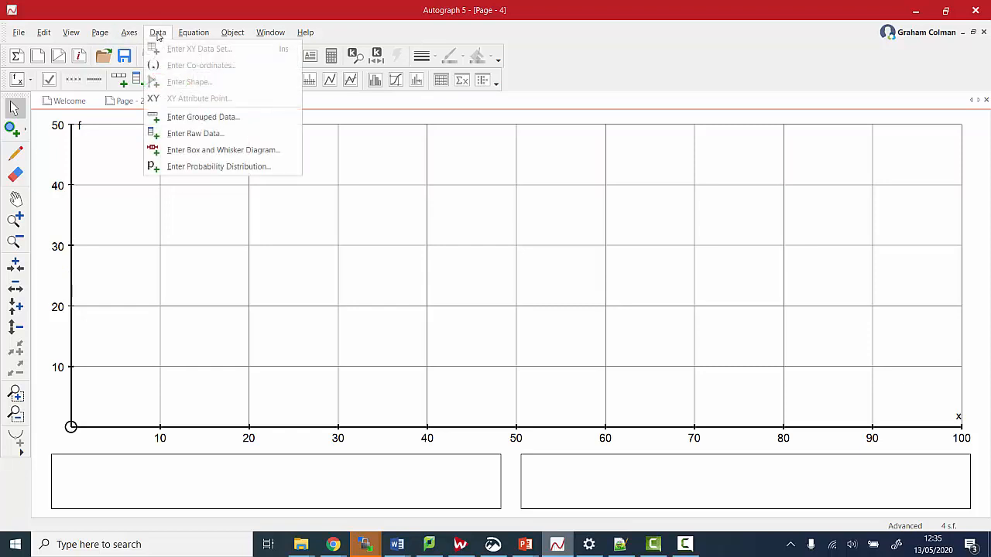
{"action": "left_click", "coordinate": [207, 167]}
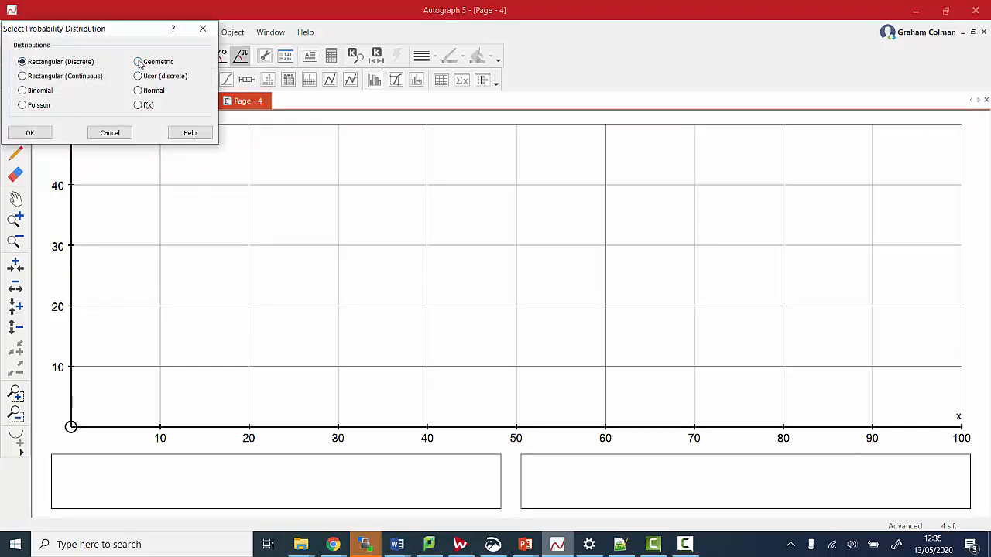
{"action": "left_click", "coordinate": [22, 91]}
{"action": "left_click", "coordinate": [30, 133]}
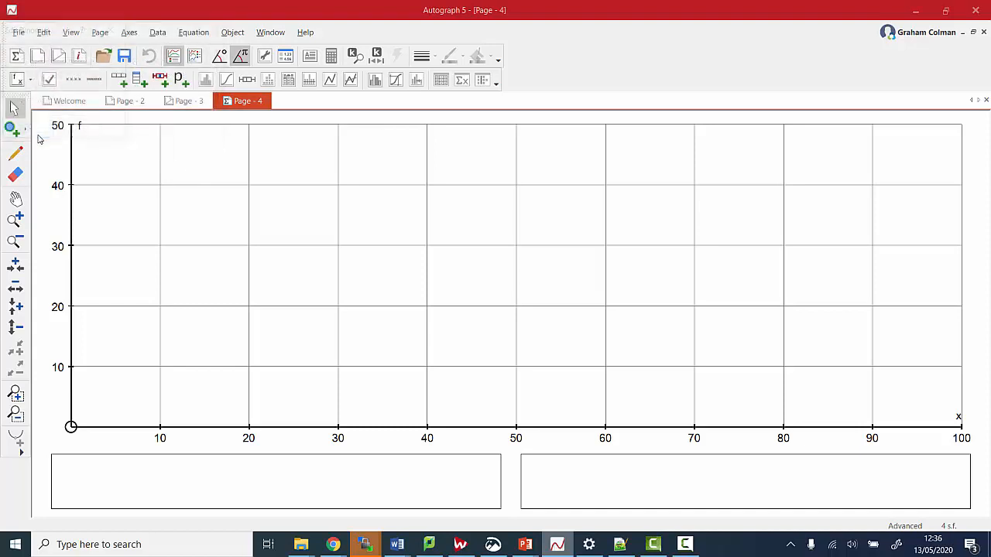
{"action": "left_click", "coordinate": [36, 132]}
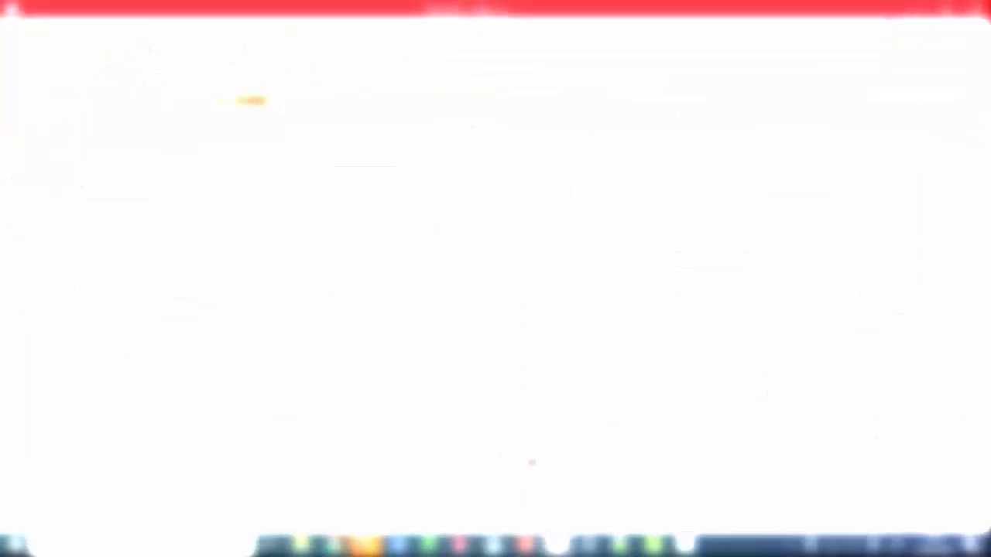
{"action": "left_click", "coordinate": [21, 33]}
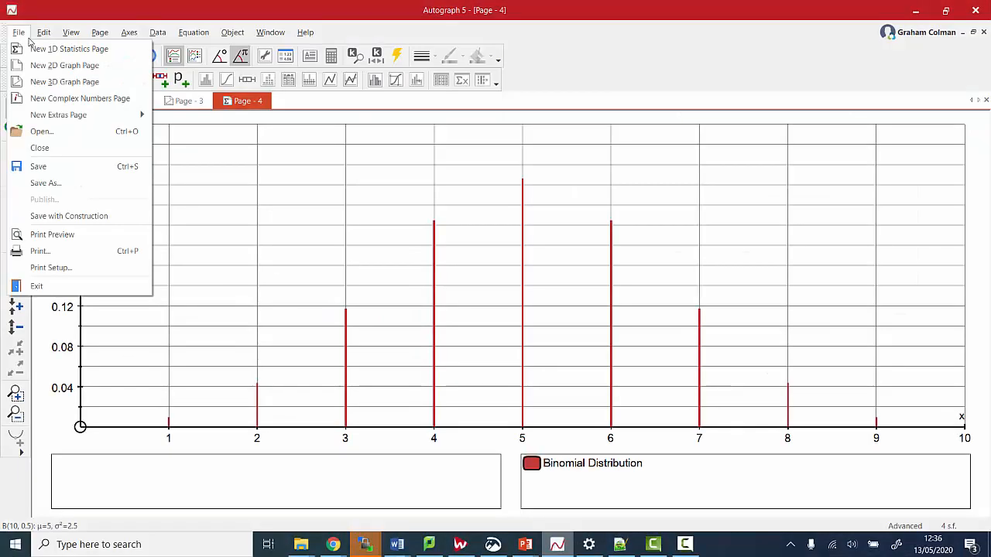
Create a new complex numbers page and place point z1 near 1.6+2.1i
{"action": "left_click", "coordinate": [66, 98]}
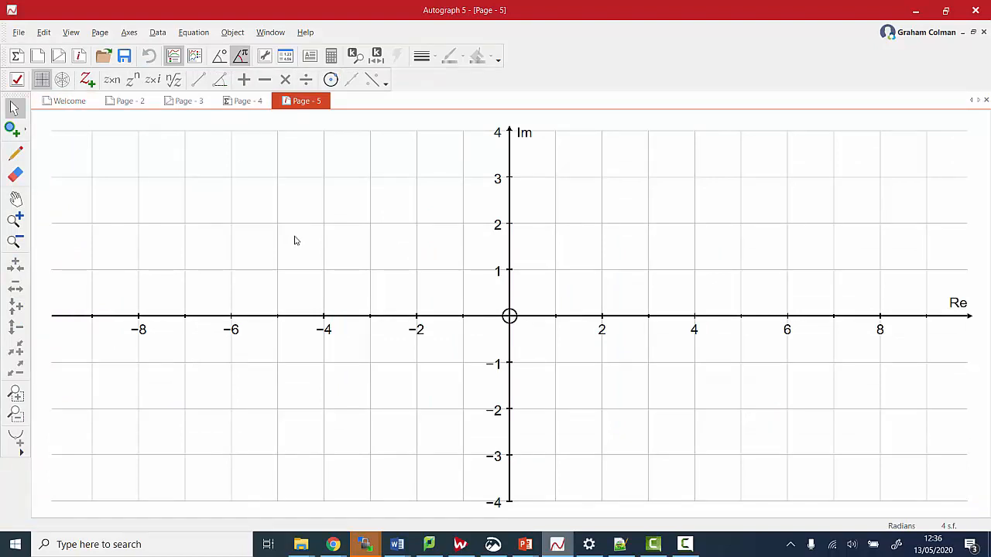
{"action": "left_click", "coordinate": [16, 135]}
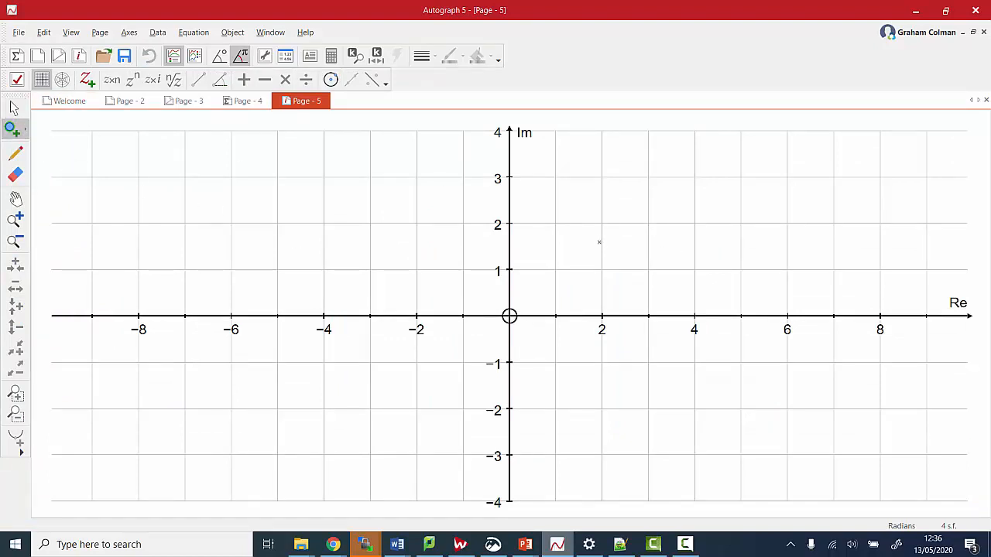
{"action": "left_click", "coordinate": [583, 222]}
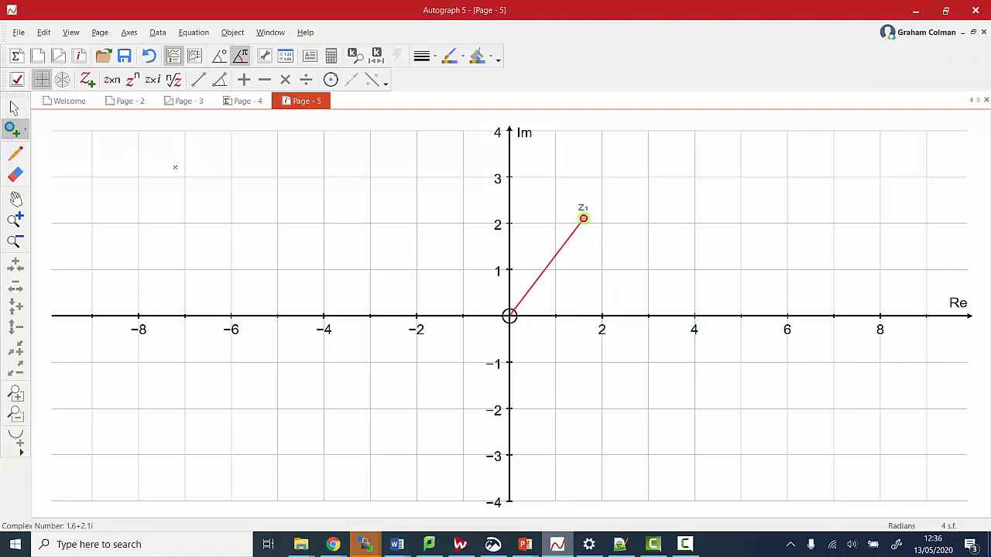
{"action": "left_click", "coordinate": [15, 110]}
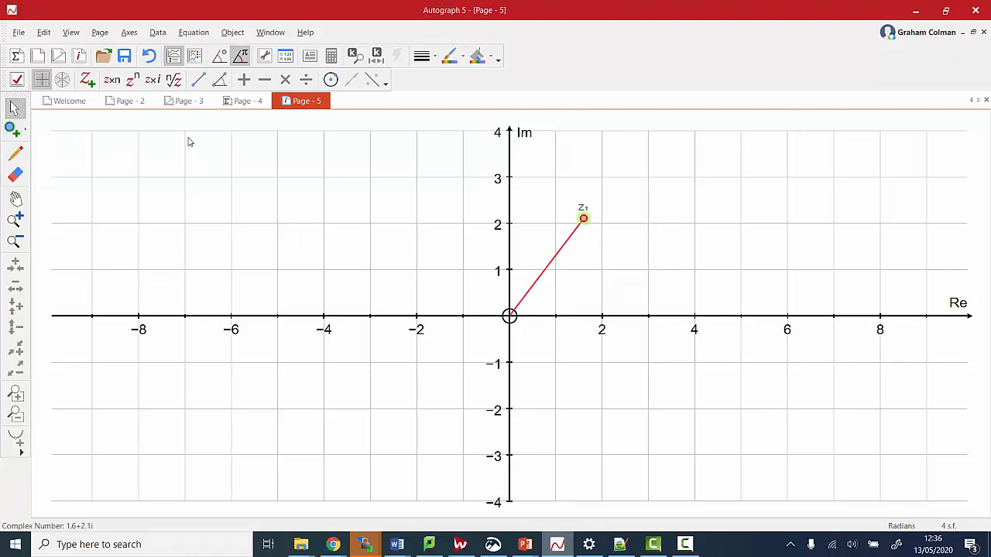
Edit z1 to real part 2 and imaginary part 3, giving 2+3i
{"action": "double_click", "coordinate": [582, 220]}
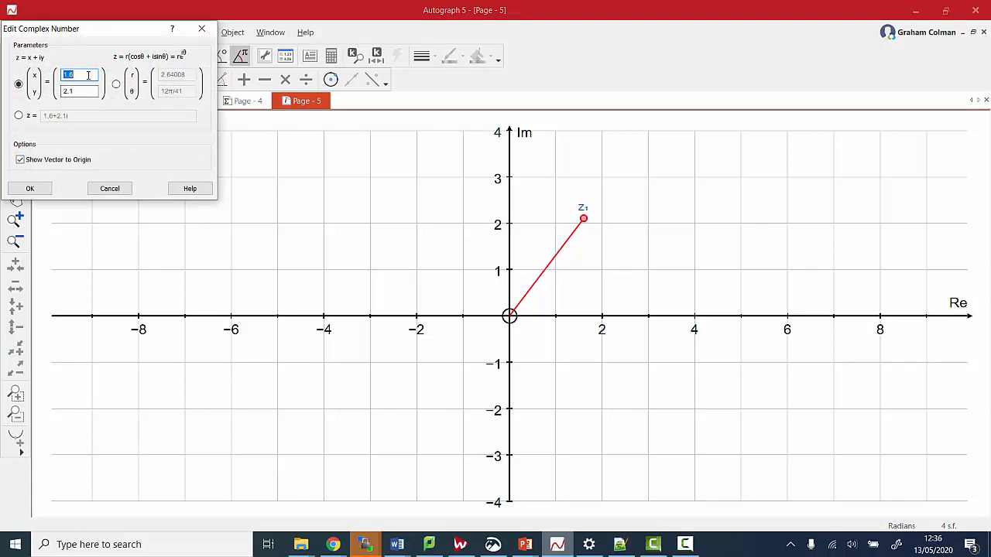
{"action": "type", "text": "2"}
{"action": "key", "text": "Tab"}
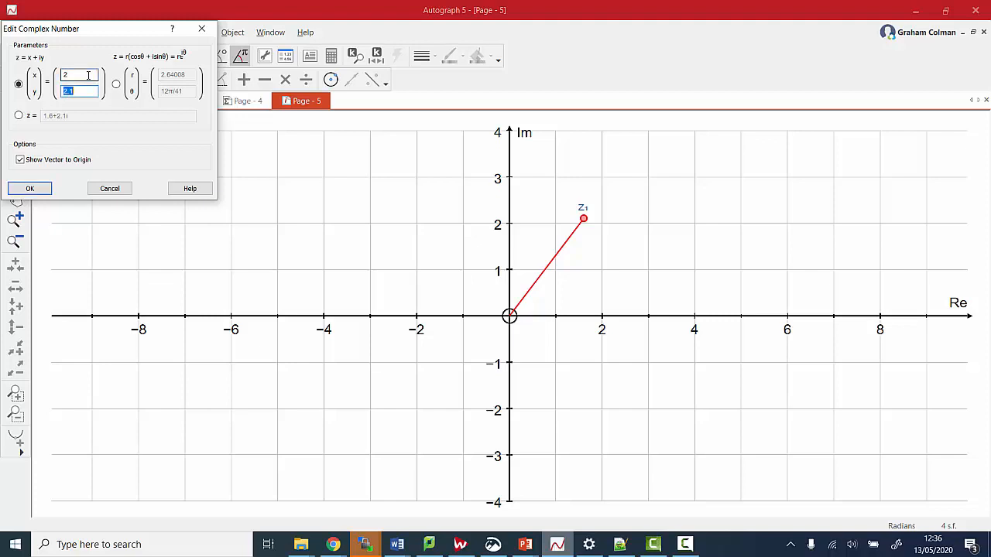
{"action": "type", "text": "3"}
{"action": "key", "text": "Return"}
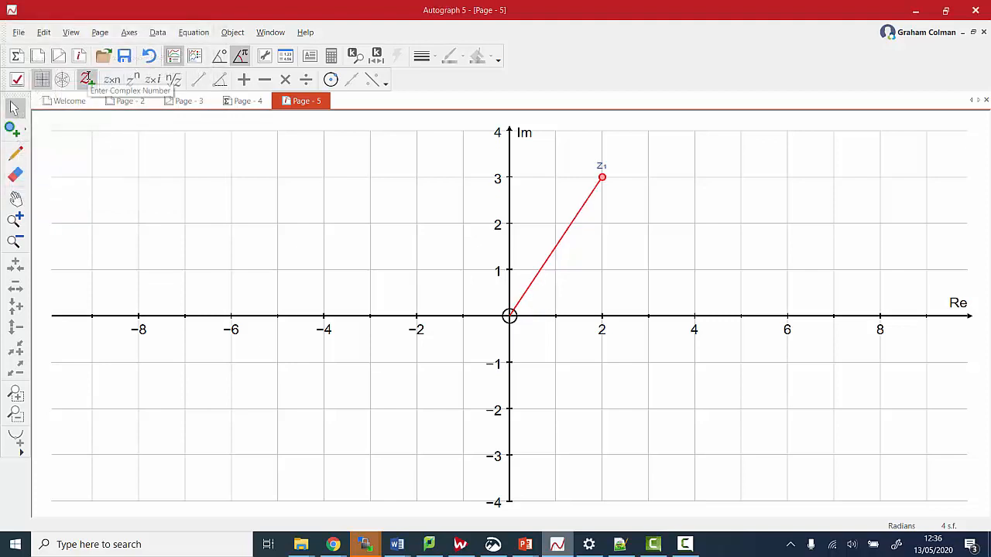
Place point z2 at 3+i and draw the sum vector z2+z1
{"action": "left_click", "coordinate": [11, 128]}
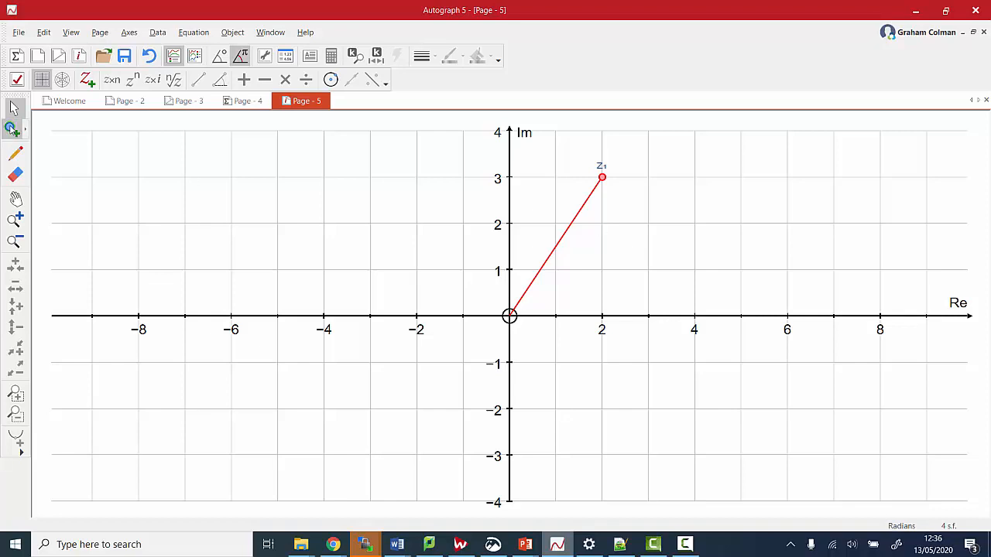
{"action": "left_click", "coordinate": [648, 270]}
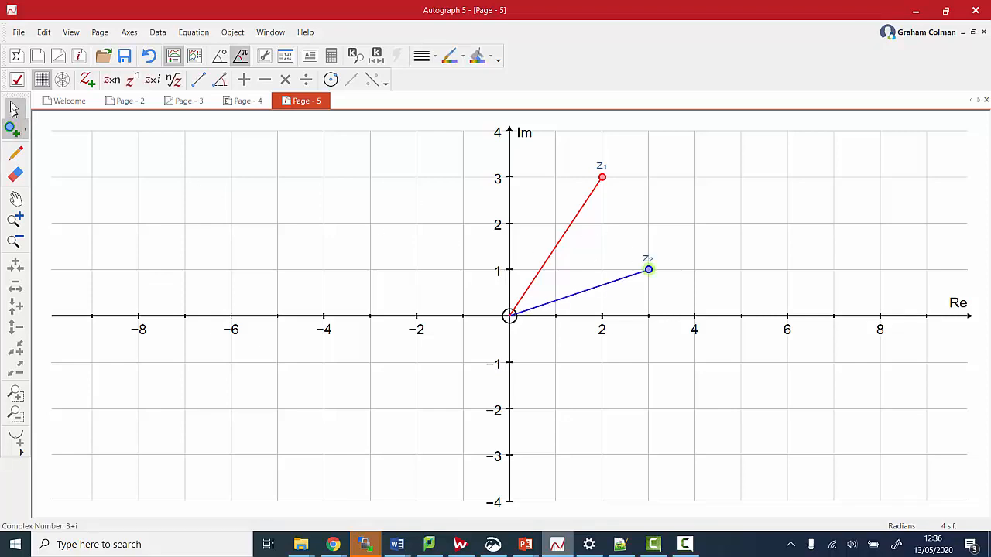
{"action": "left_click", "coordinate": [13, 109]}
{"action": "left_click", "coordinate": [649, 269]}
{"action": "left_click", "coordinate": [649, 269]}
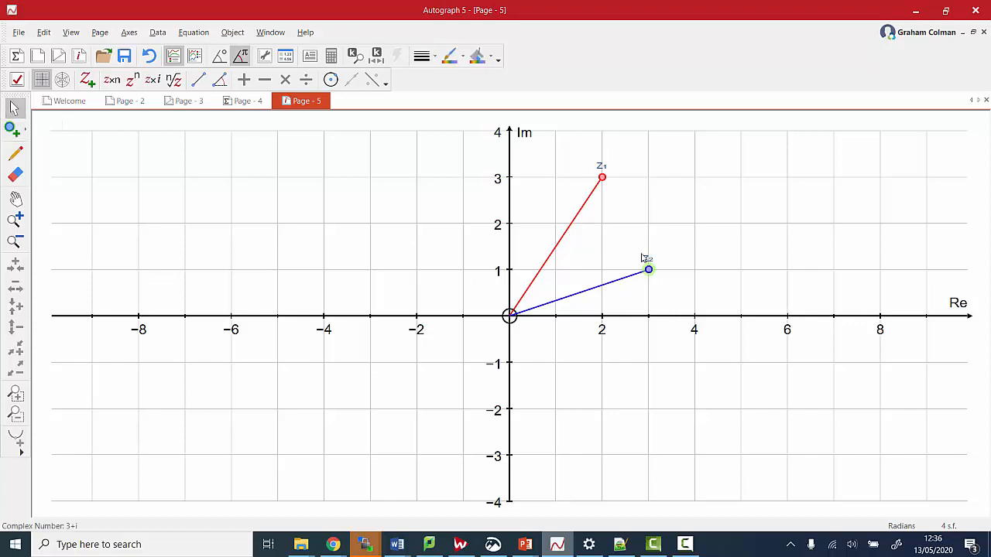
{"action": "left_click", "coordinate": [602, 177]}
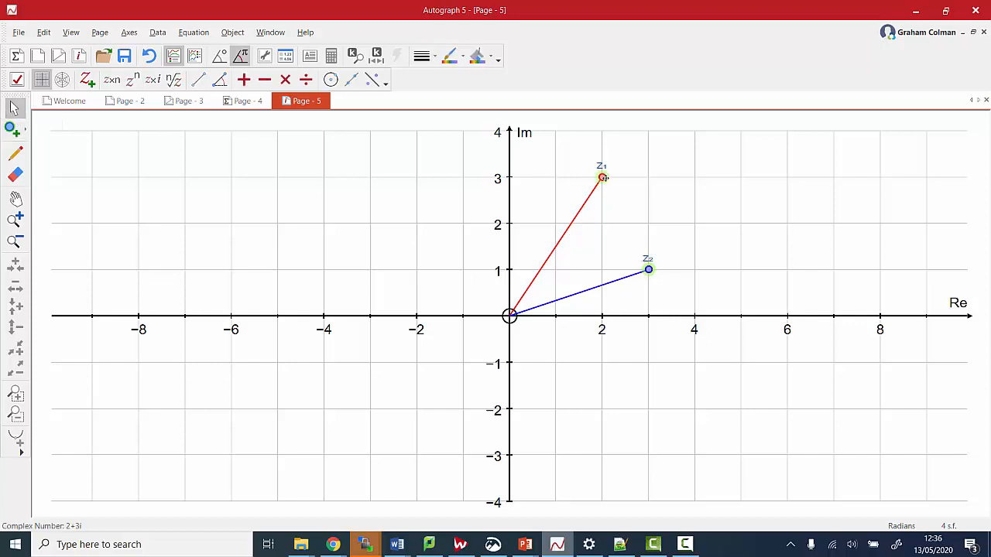
{"action": "left_click", "coordinate": [243, 79]}
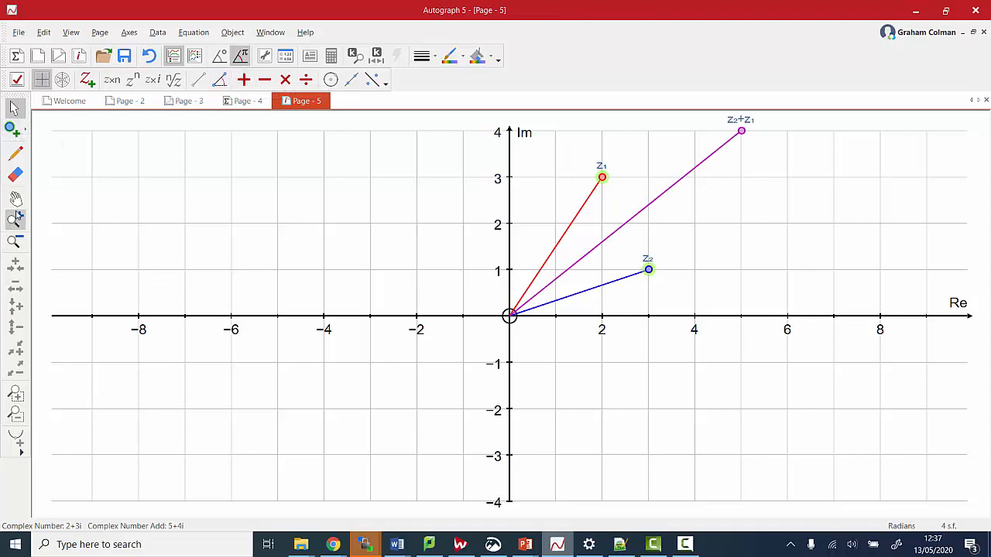
Shift the view to show Im up to 5 and move z2 to 6+i
{"action": "left_click", "coordinate": [16, 199]}
{"action": "left_click_drag", "start_coordinate": [370, 281], "coordinate": [344, 349]}
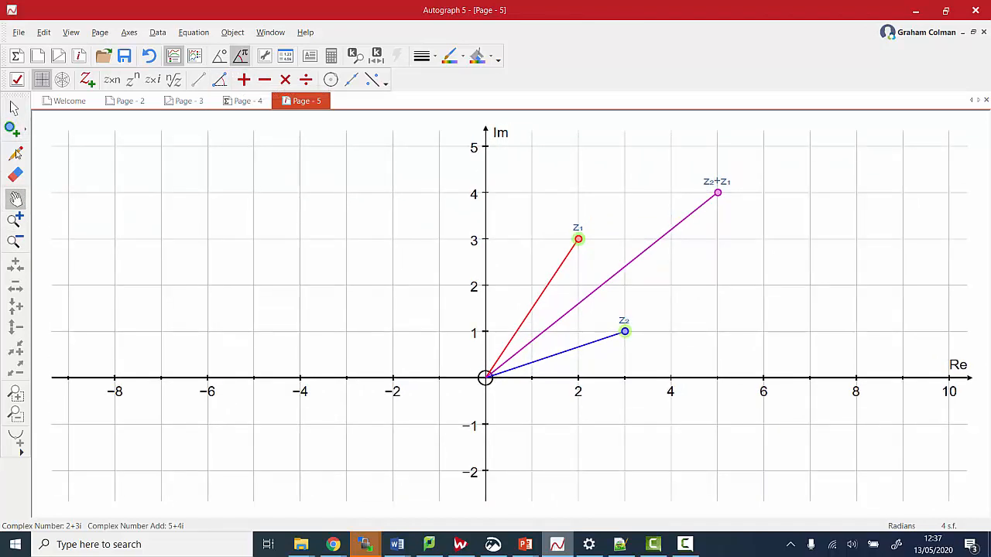
{"action": "left_click", "coordinate": [14, 108]}
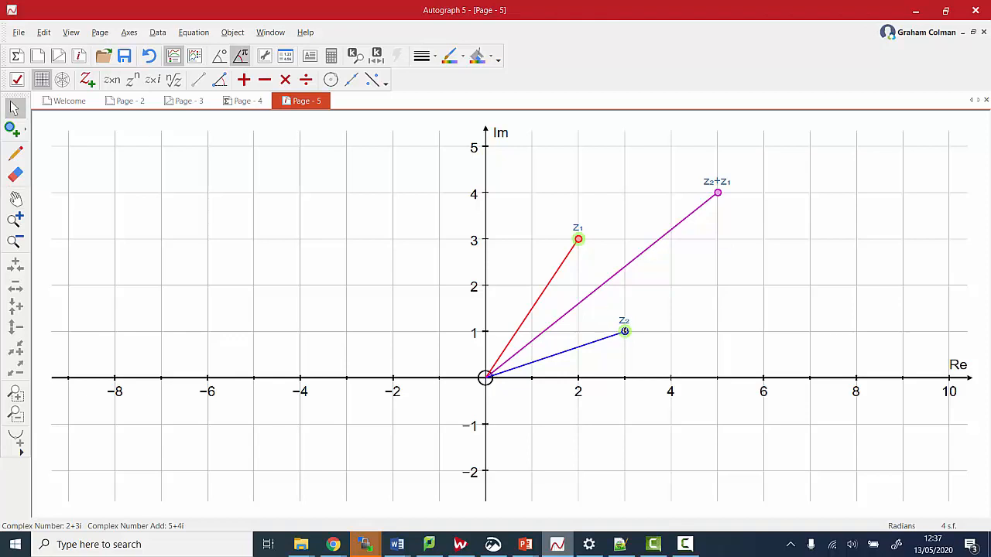
{"action": "left_click_drag", "start_coordinate": [624, 331], "coordinate": [763, 331]}
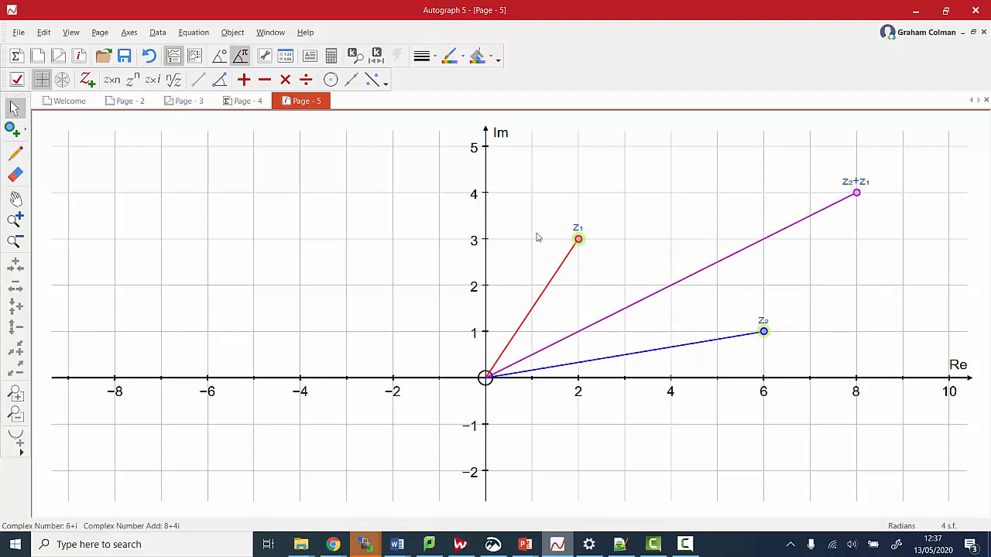
Draw the product z2z1, then move z1 to 1+i and z2 to 4+i
{"action": "left_click", "coordinate": [783, 296]}
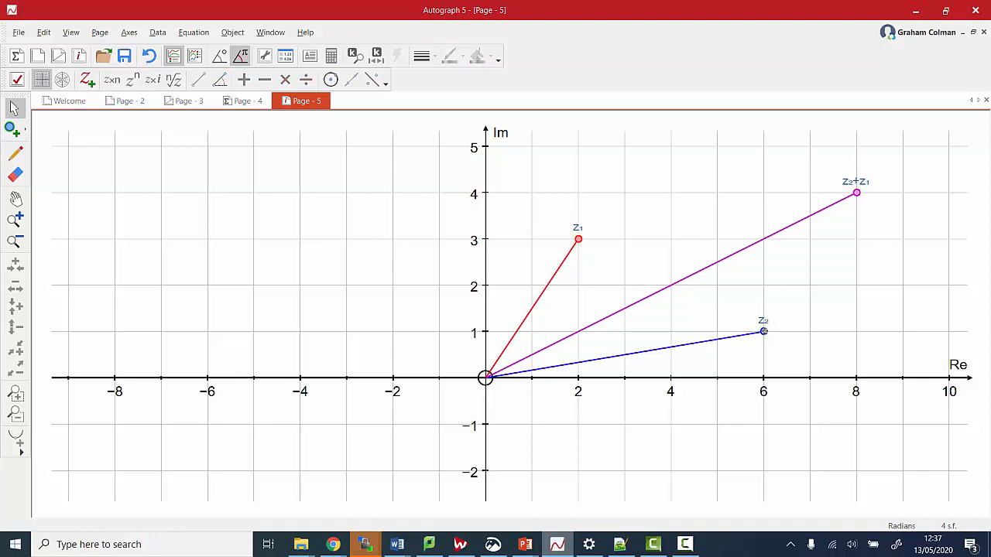
{"action": "left_click", "coordinate": [763, 331]}
{"action": "left_click", "coordinate": [579, 240], "text": "shift"}
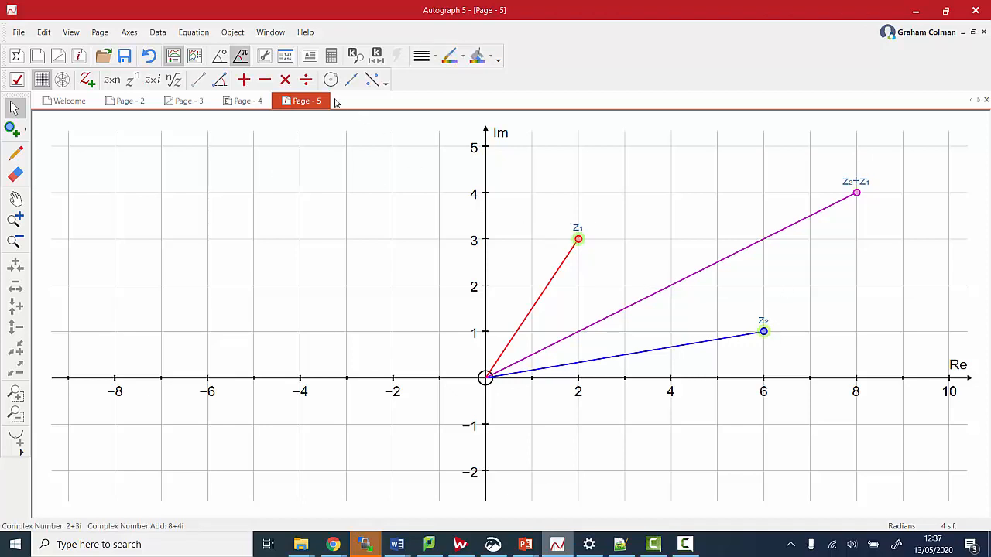
{"action": "left_click", "coordinate": [285, 80]}
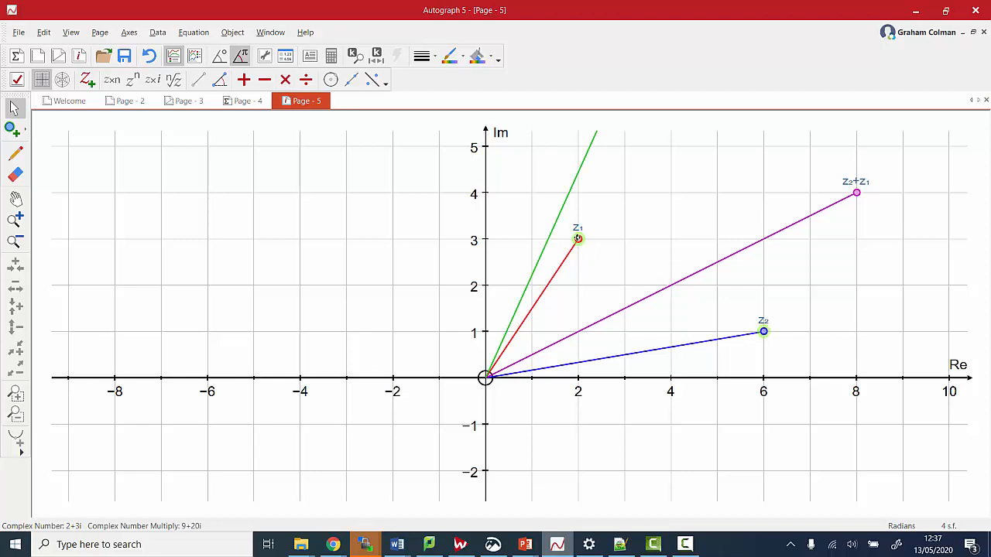
{"action": "left_click_drag", "start_coordinate": [578, 240], "coordinate": [532, 332]}
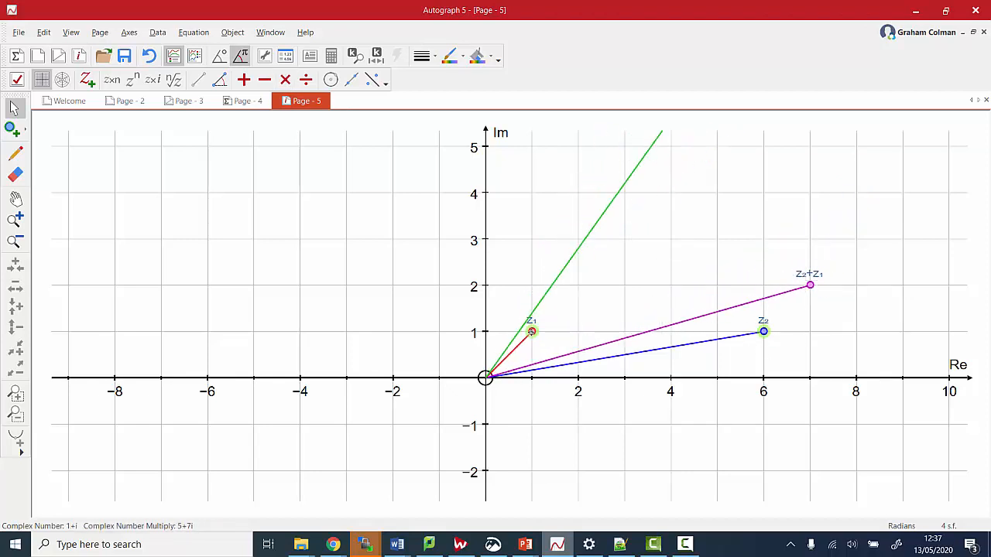
{"action": "left_click_drag", "start_coordinate": [763, 331], "coordinate": [671, 332]}
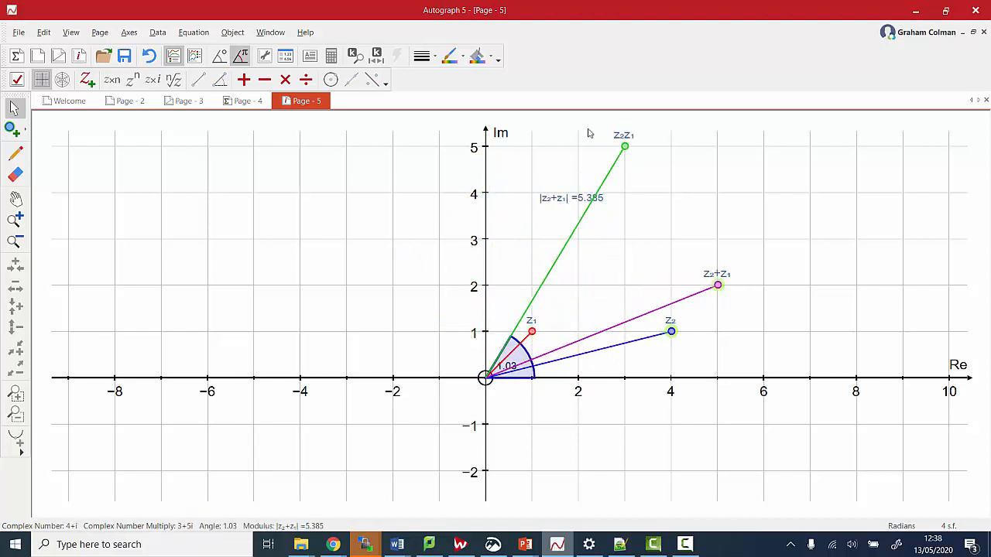